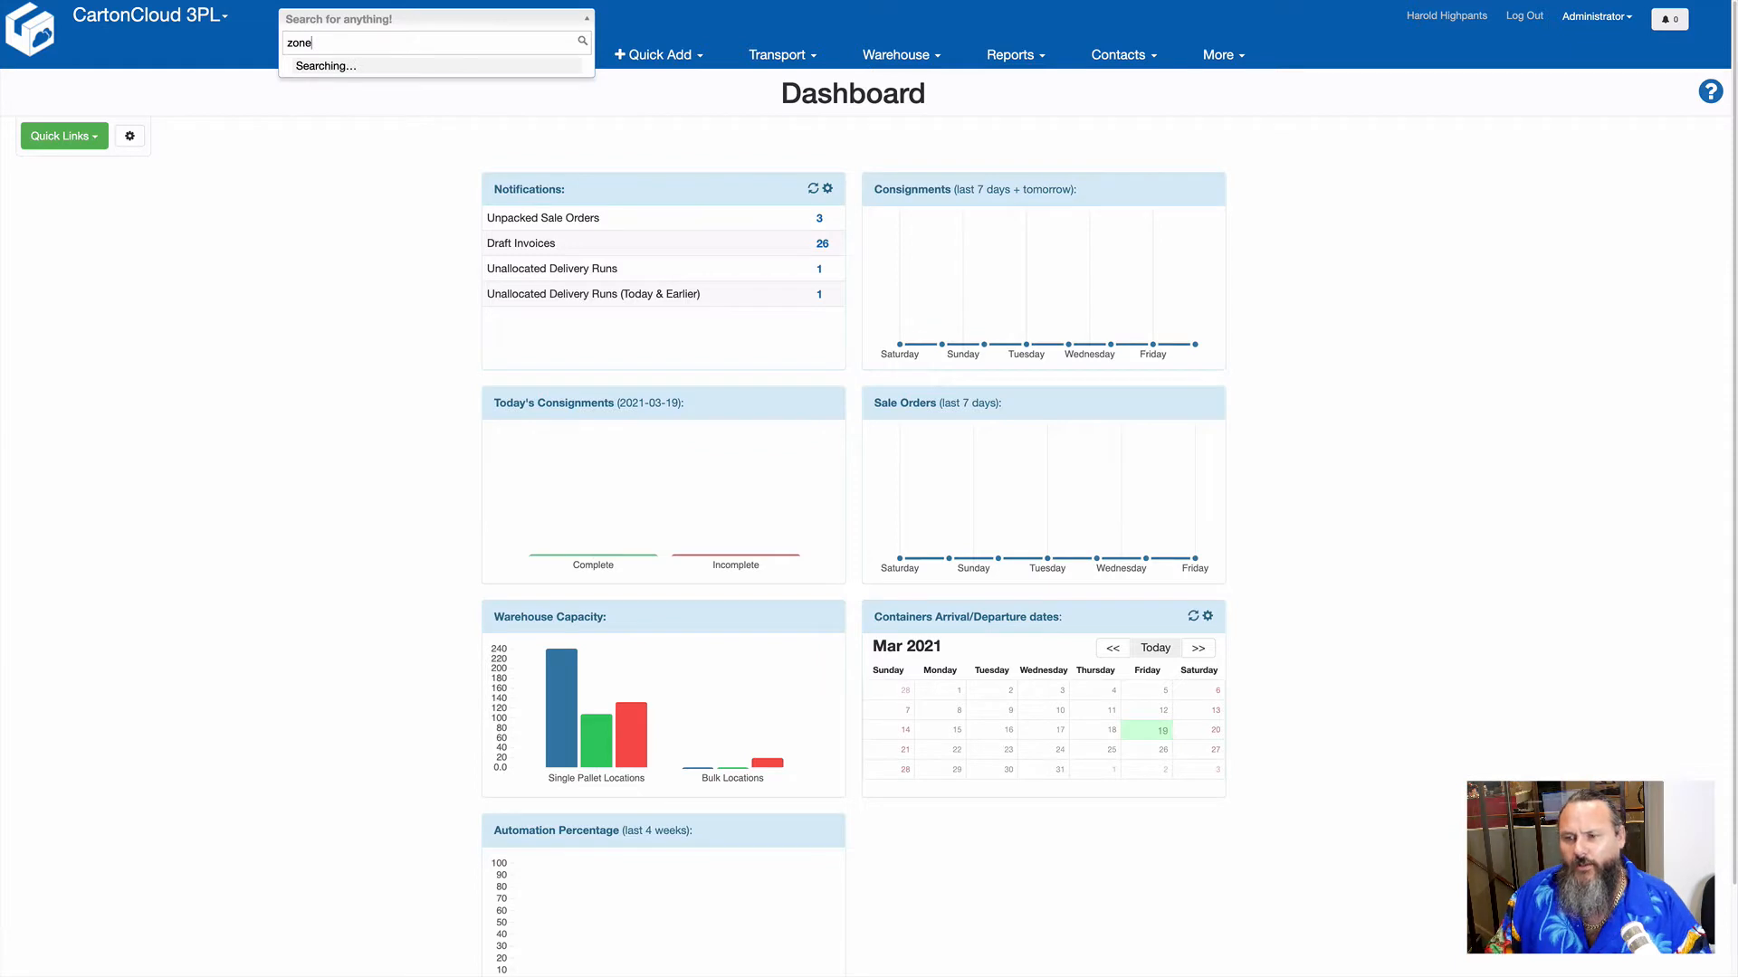
Step: Find the Zone Sets list through the global search for "zone" and open the General Freight zone set
key("Return")
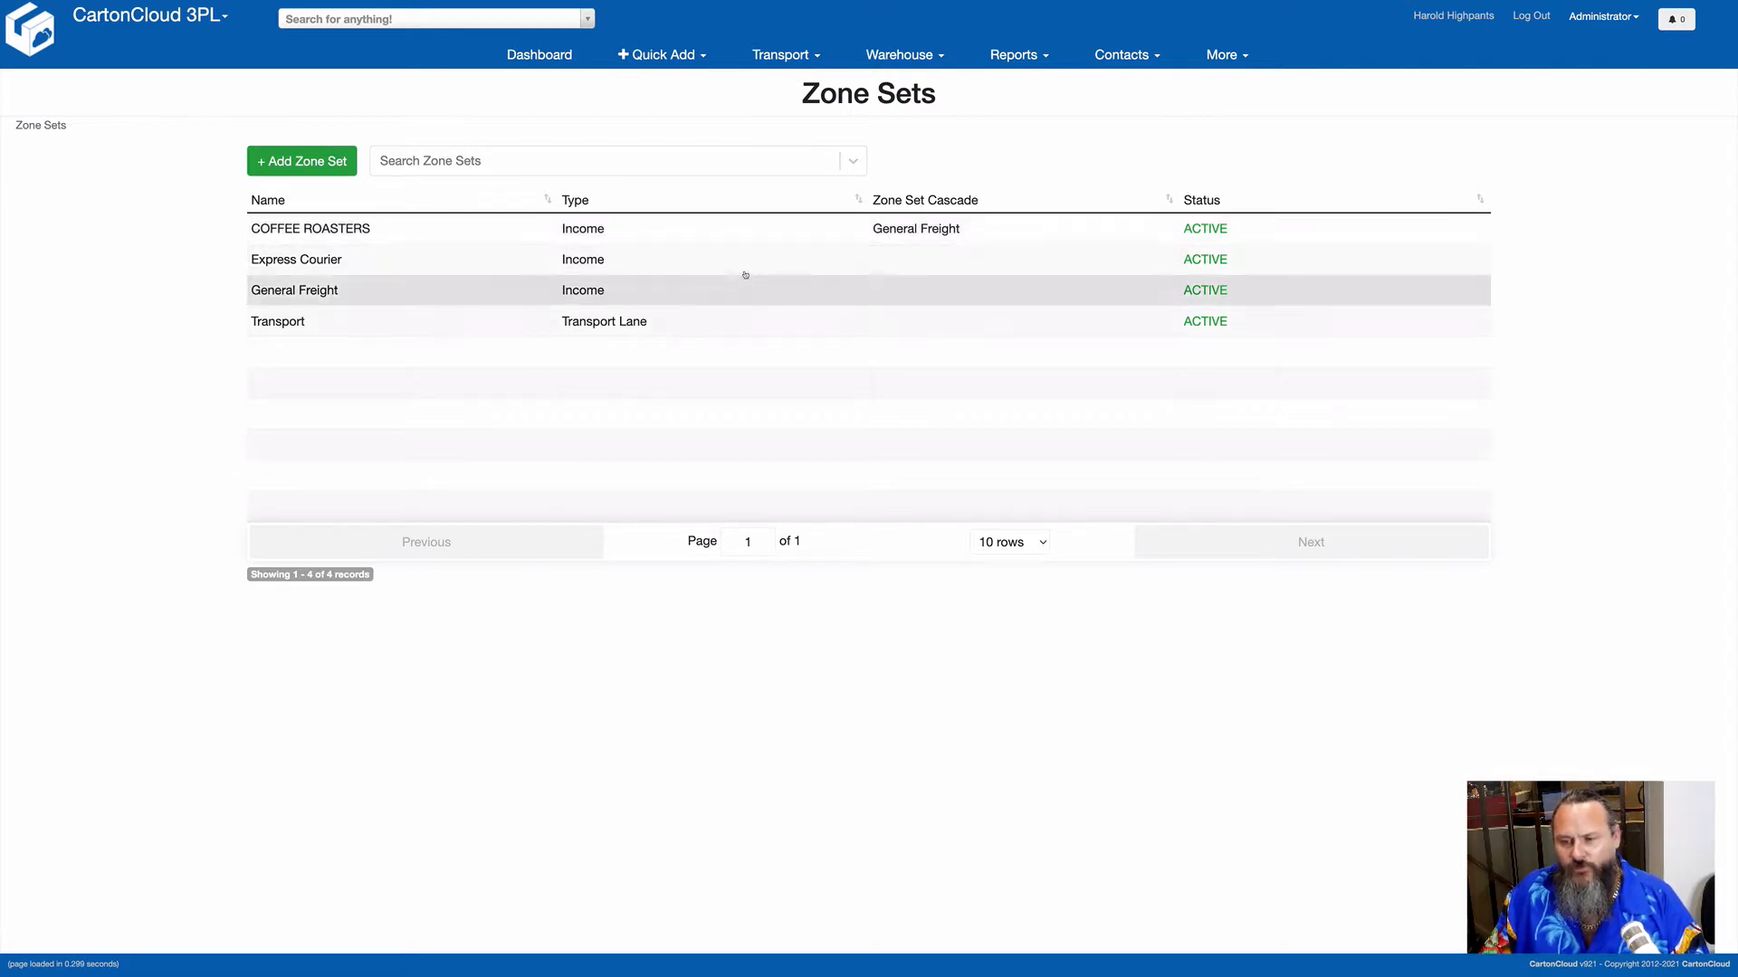
left_click(620, 288)
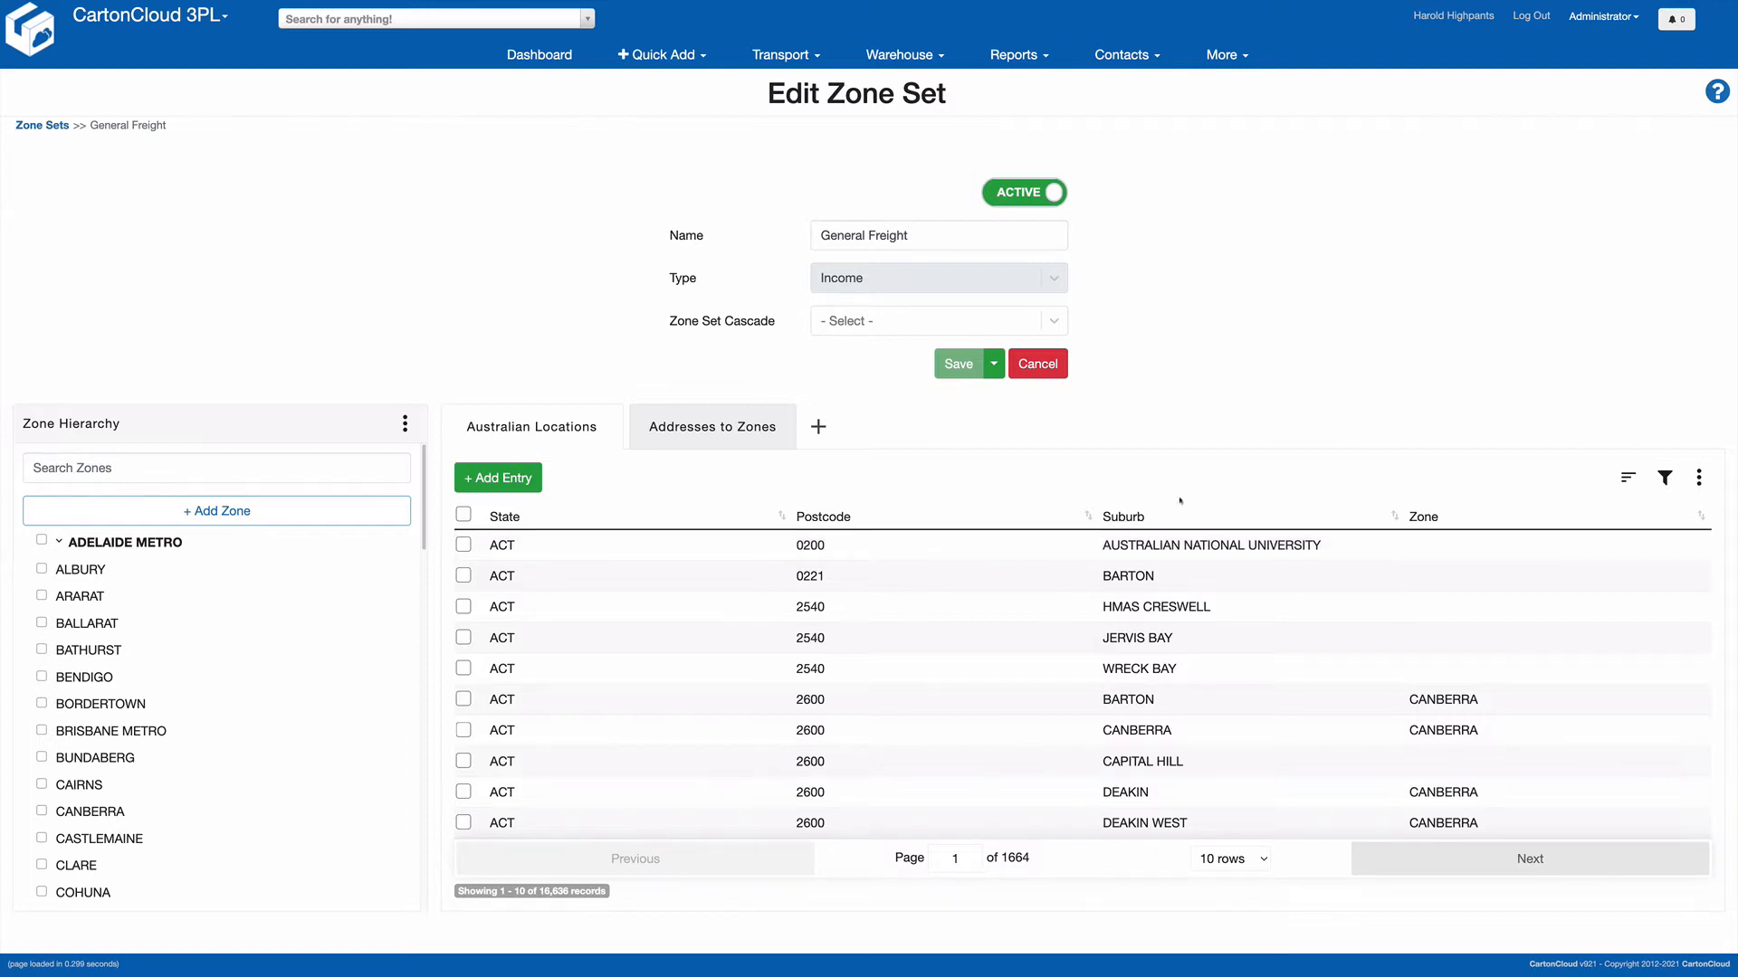
left_click(1665, 478)
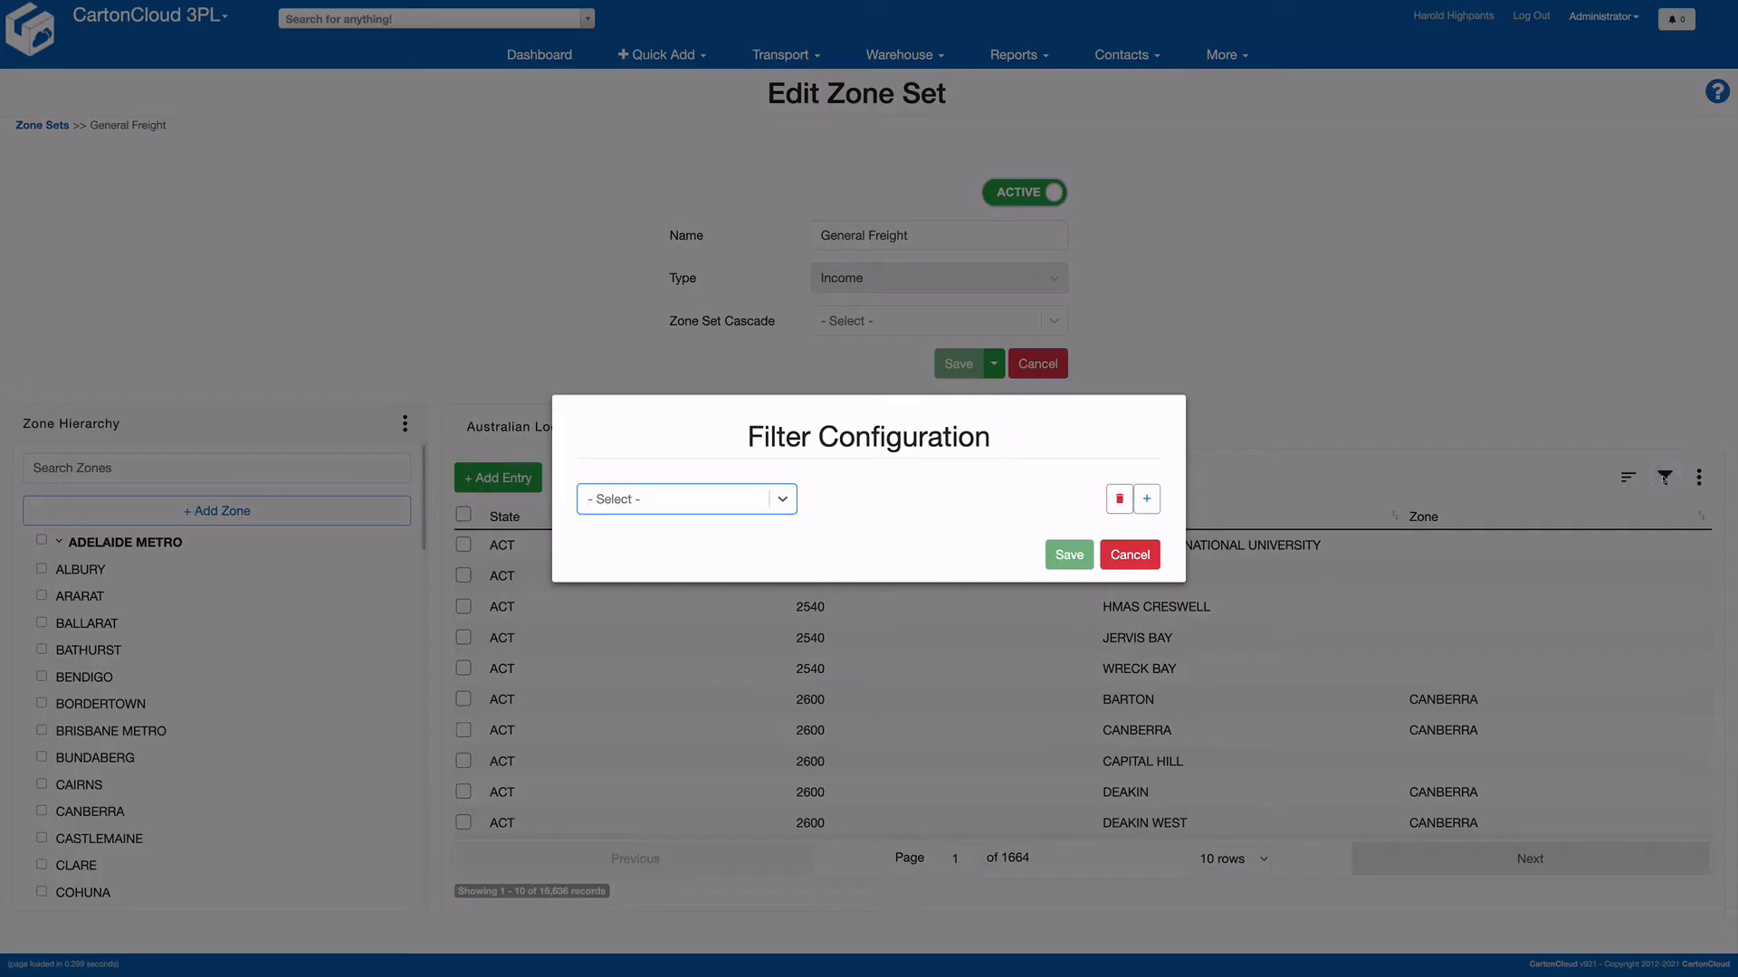
left_click(782, 504)
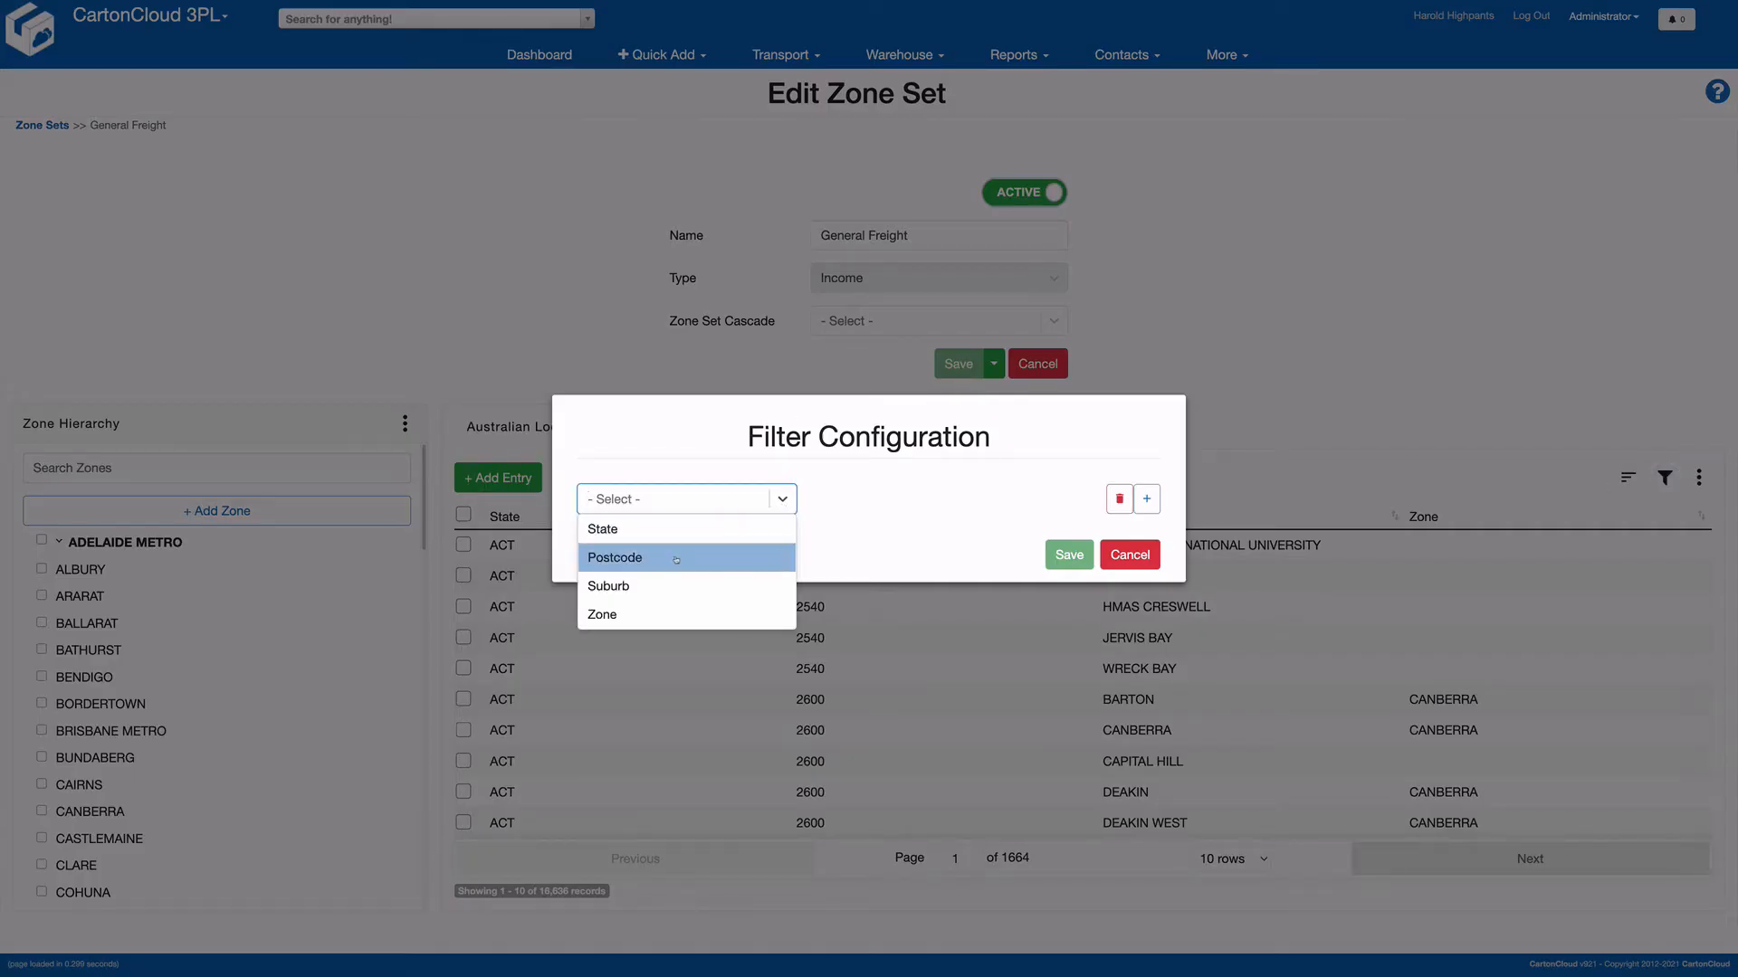
left_click(1130, 554)
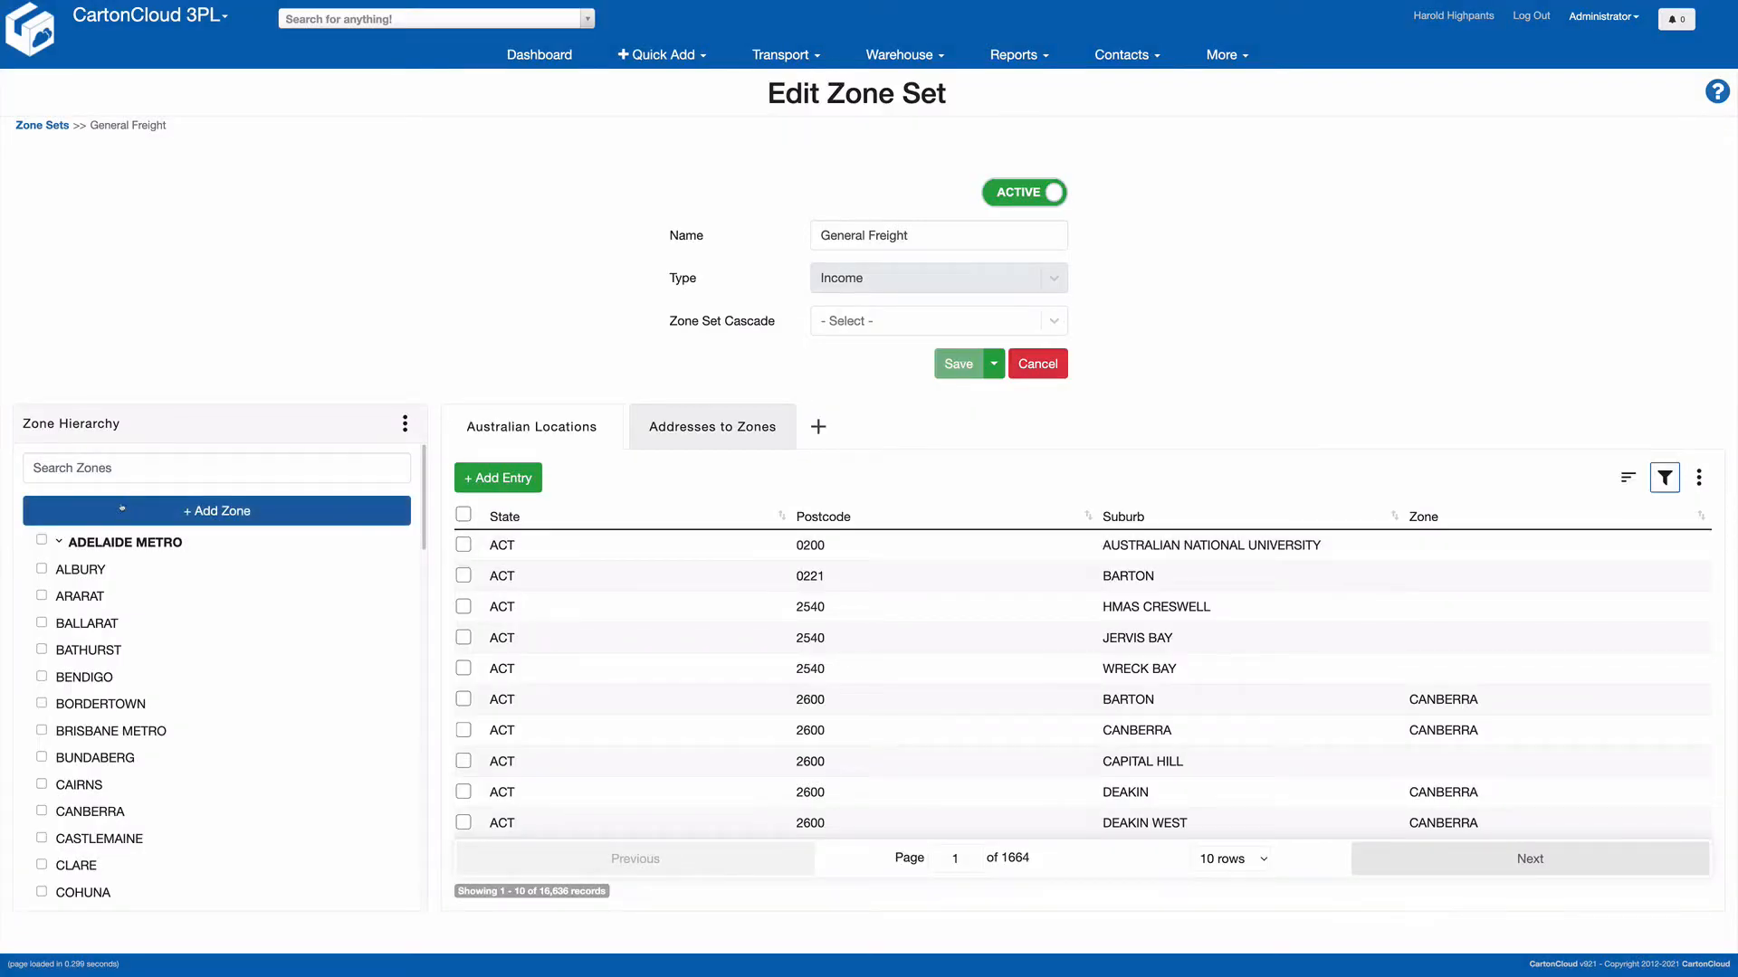
Step: Expand ADELAIDE METRO in the zone hierarchy and add an active child zone named GAWLER under it
left_click(59, 543)
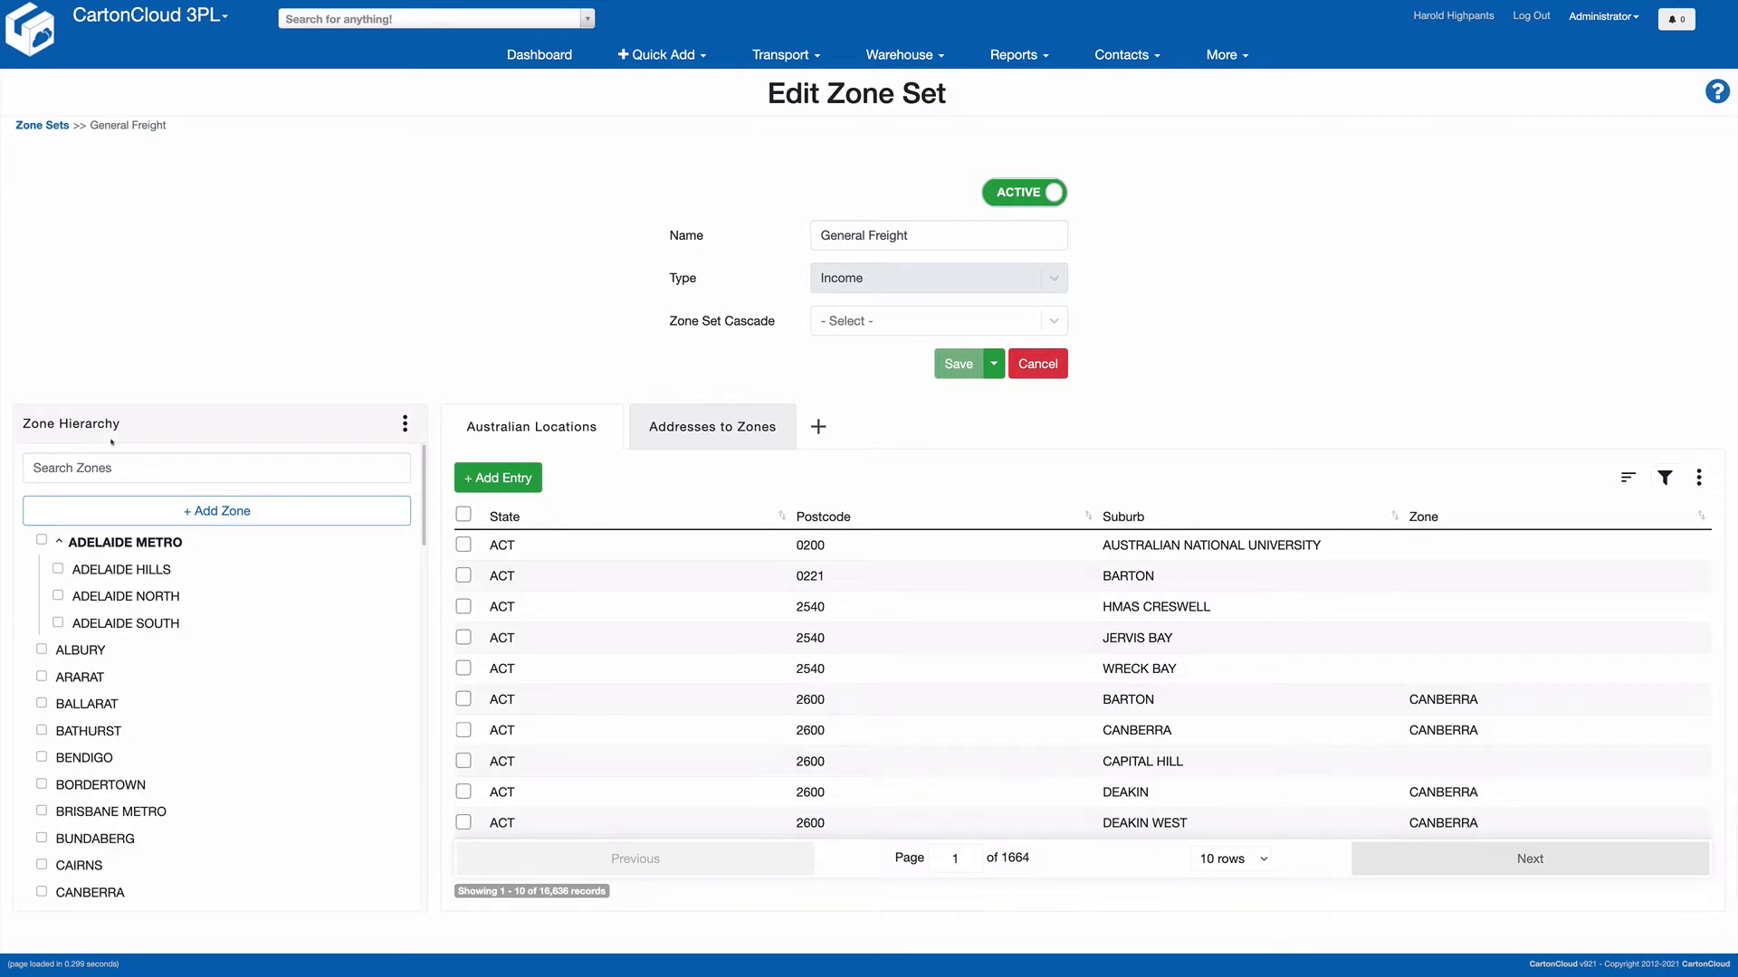
mouse_move(118, 547)
mouse_move(146, 623)
left_click(206, 542)
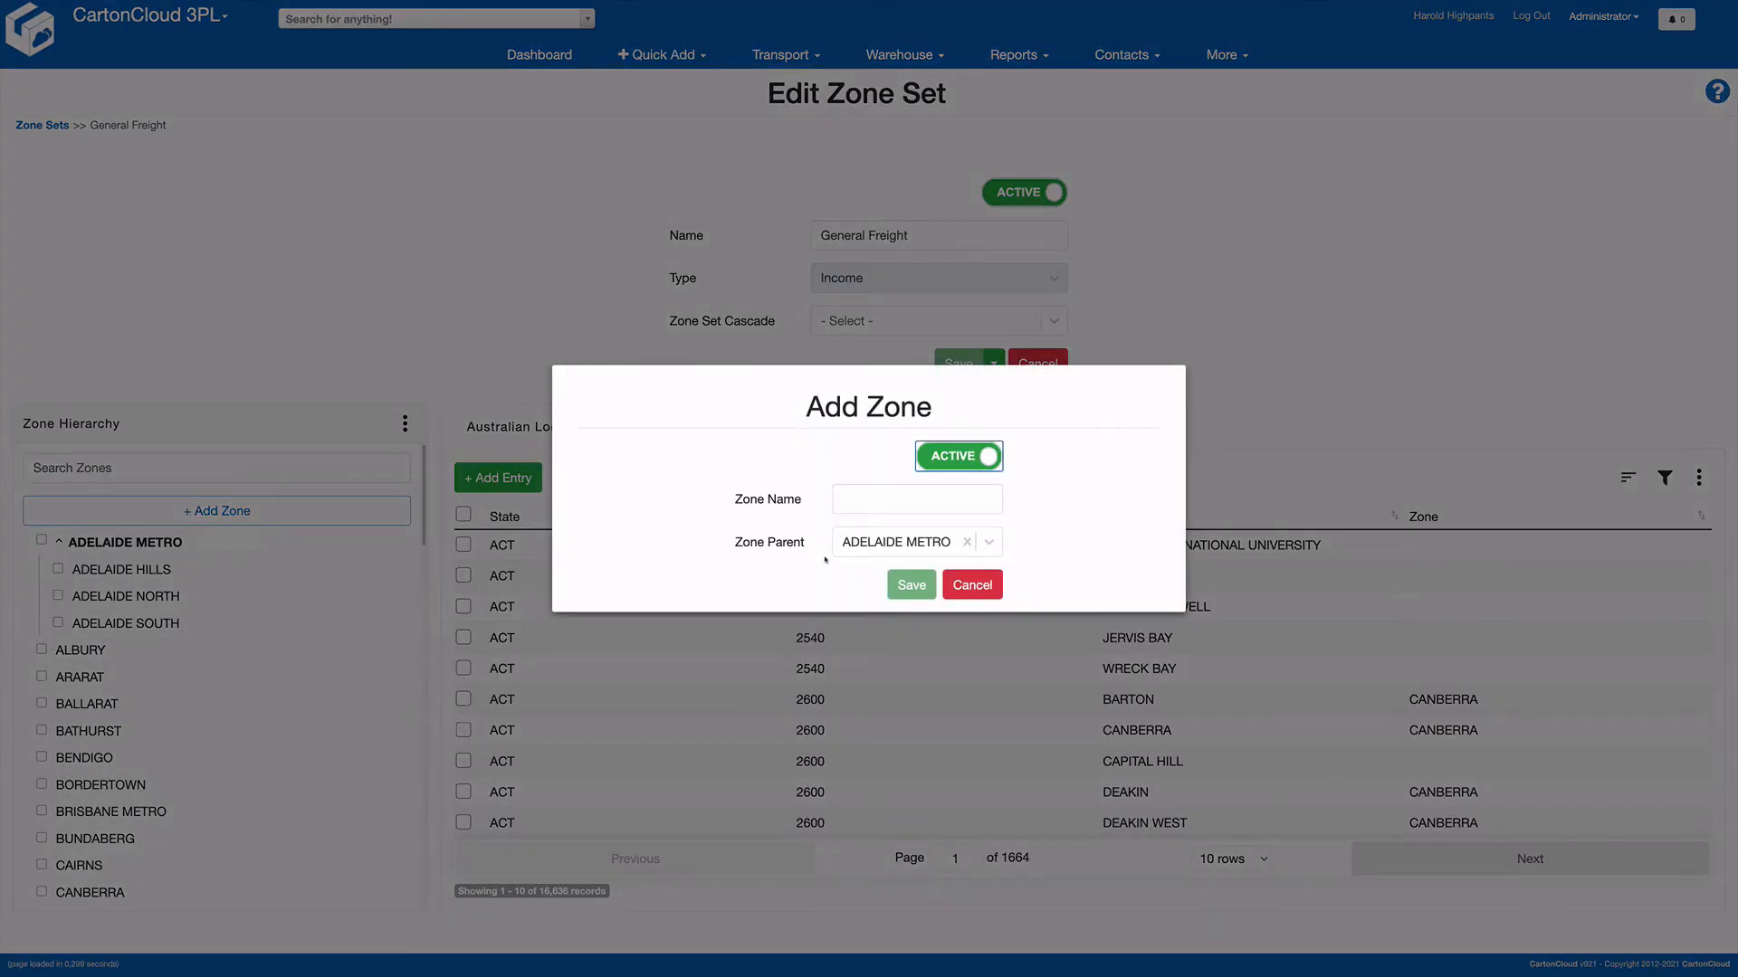
left_click(880, 499)
type("G")
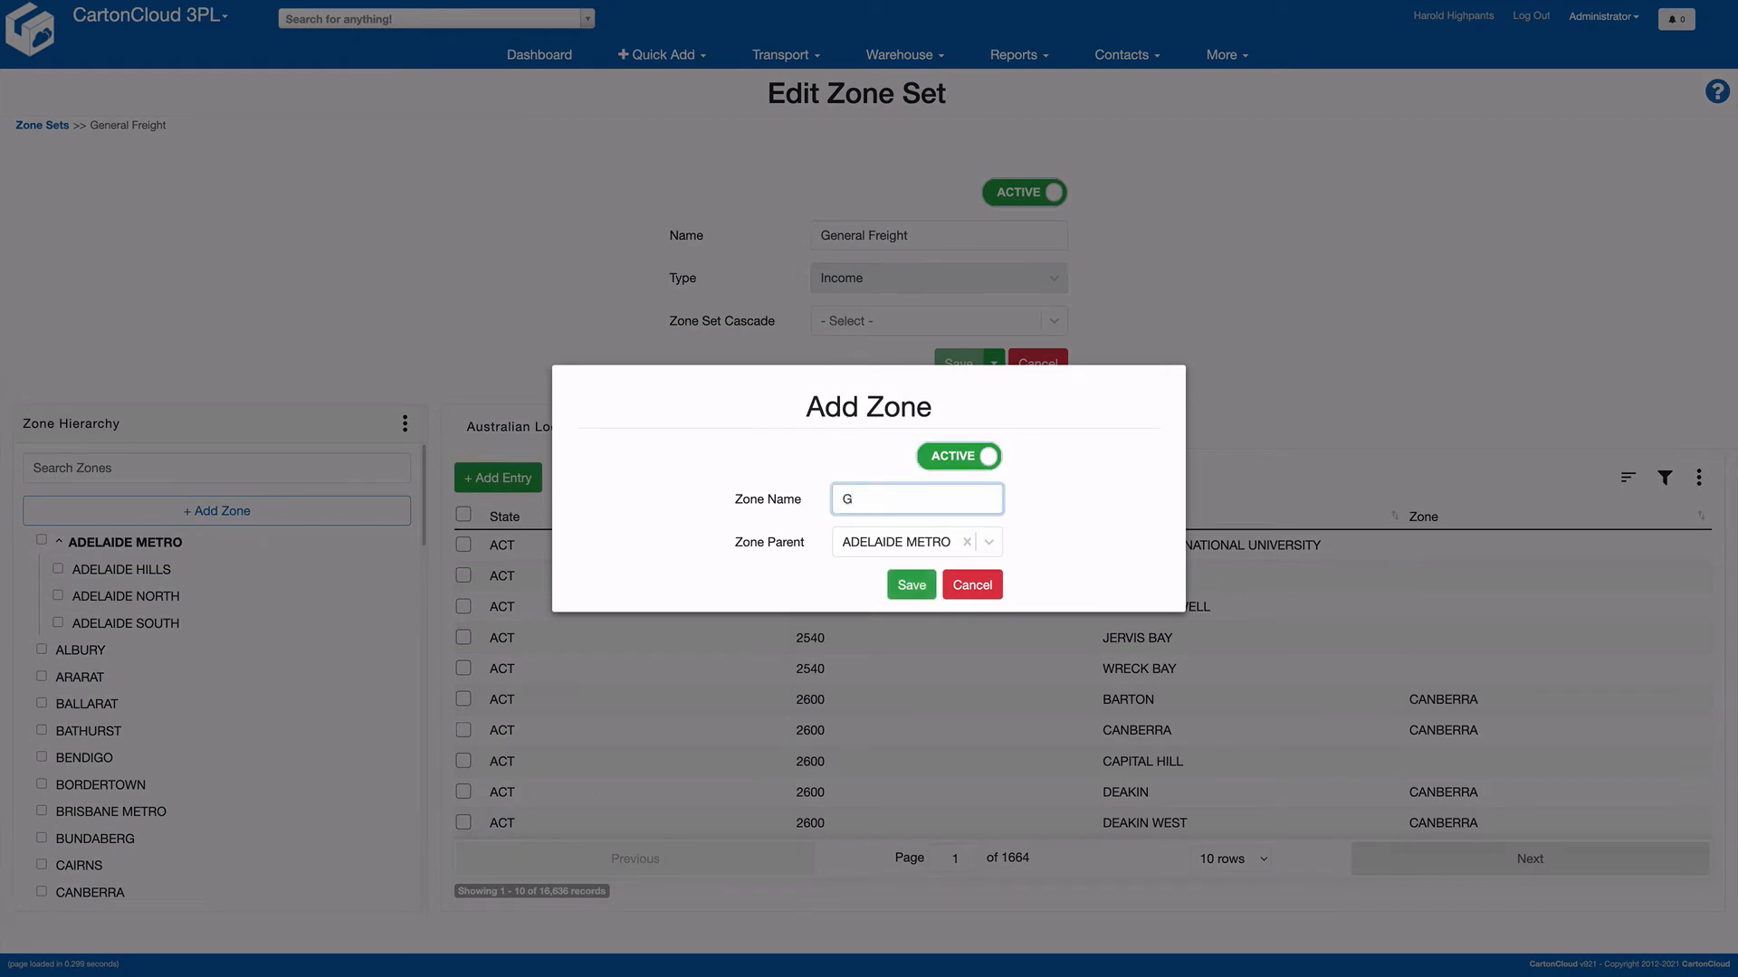
type("AWLER")
left_click(912, 585)
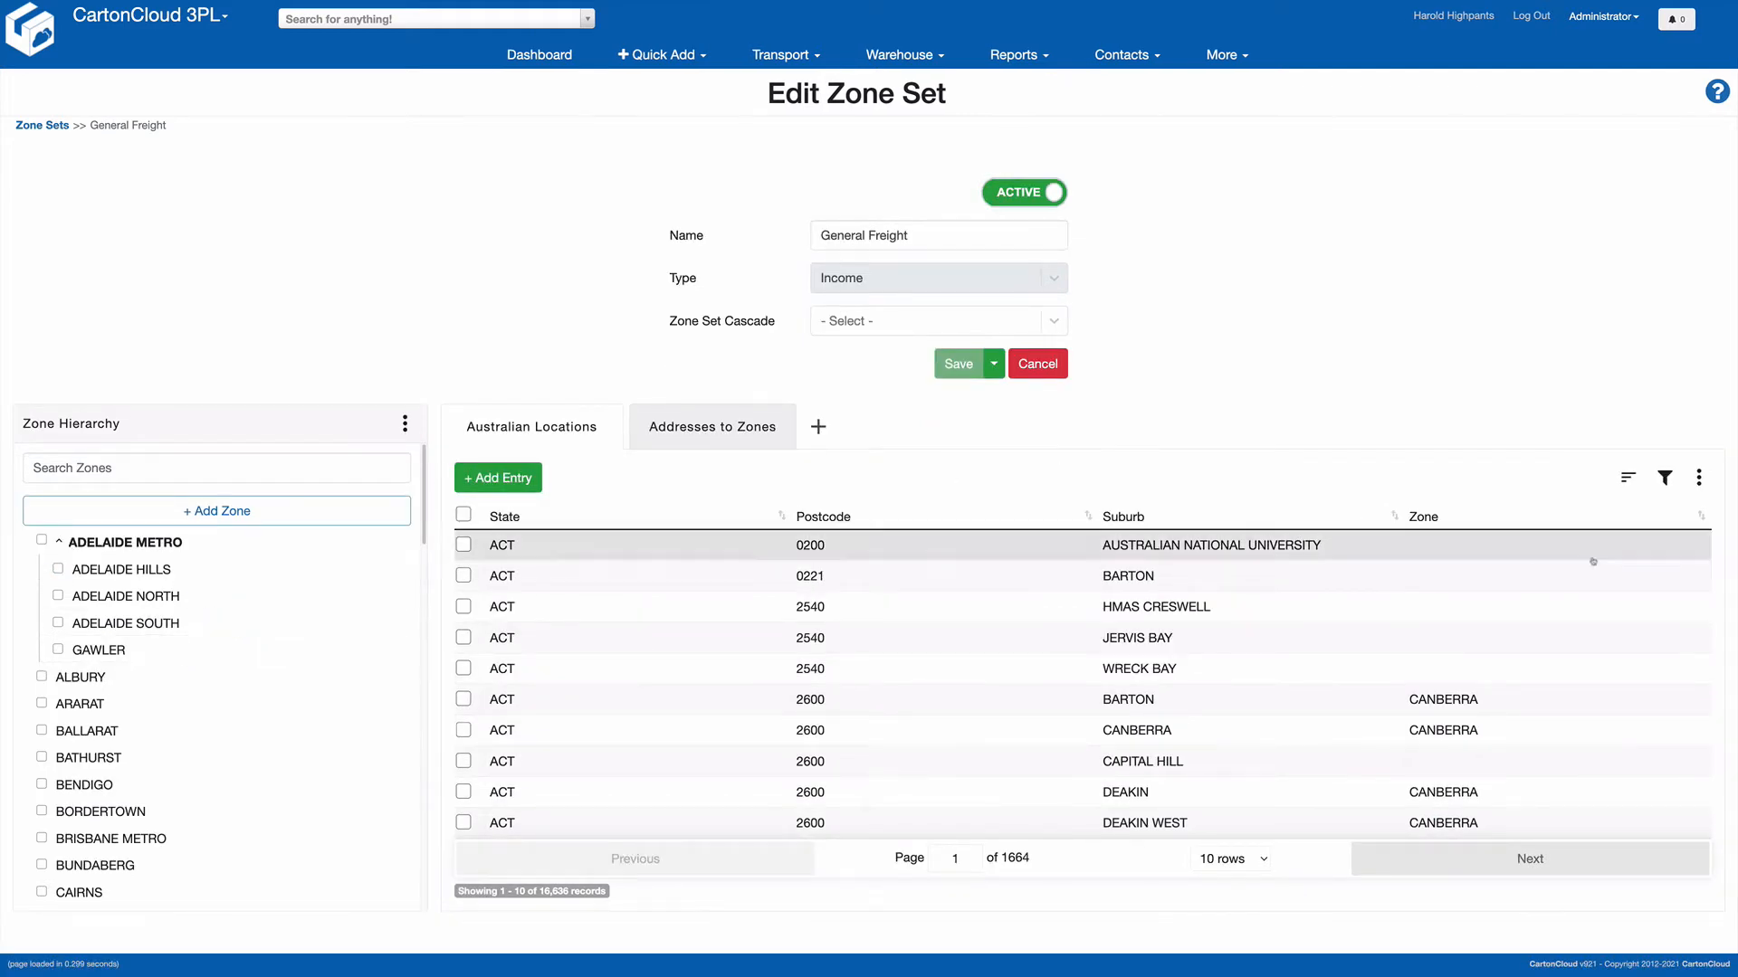
Step: Filter the Australian Locations entries to those whose Suburb contains "gawler"
left_click(1664, 477)
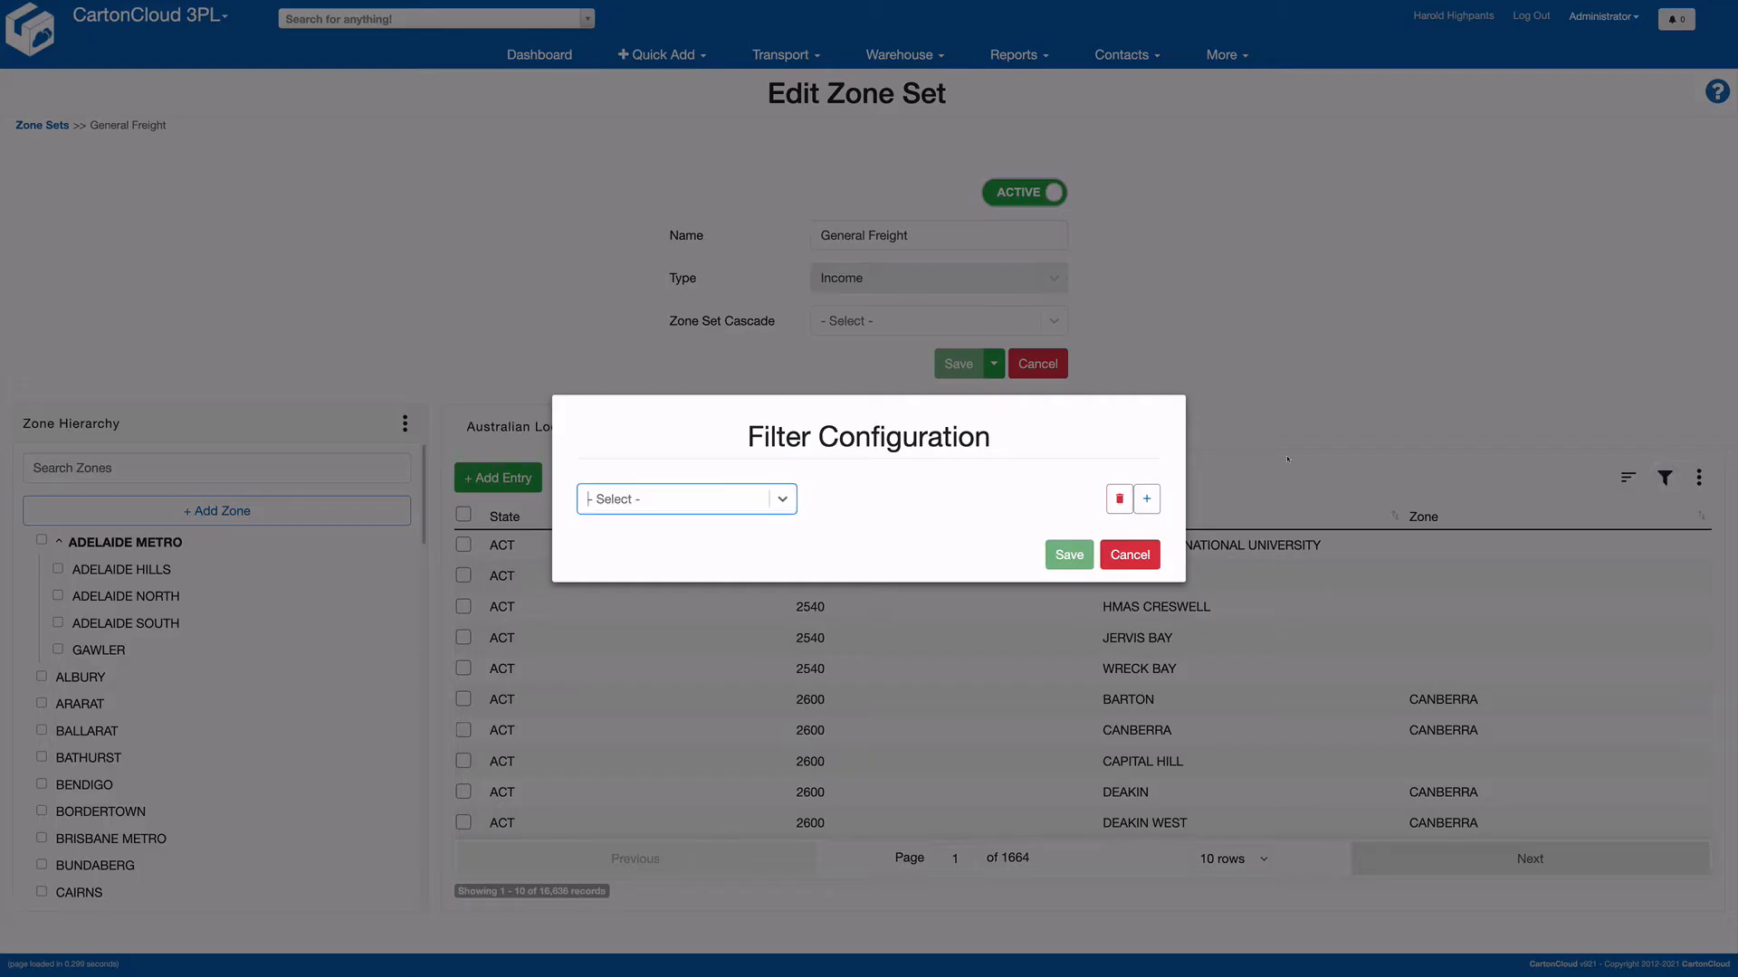
left_click(759, 502)
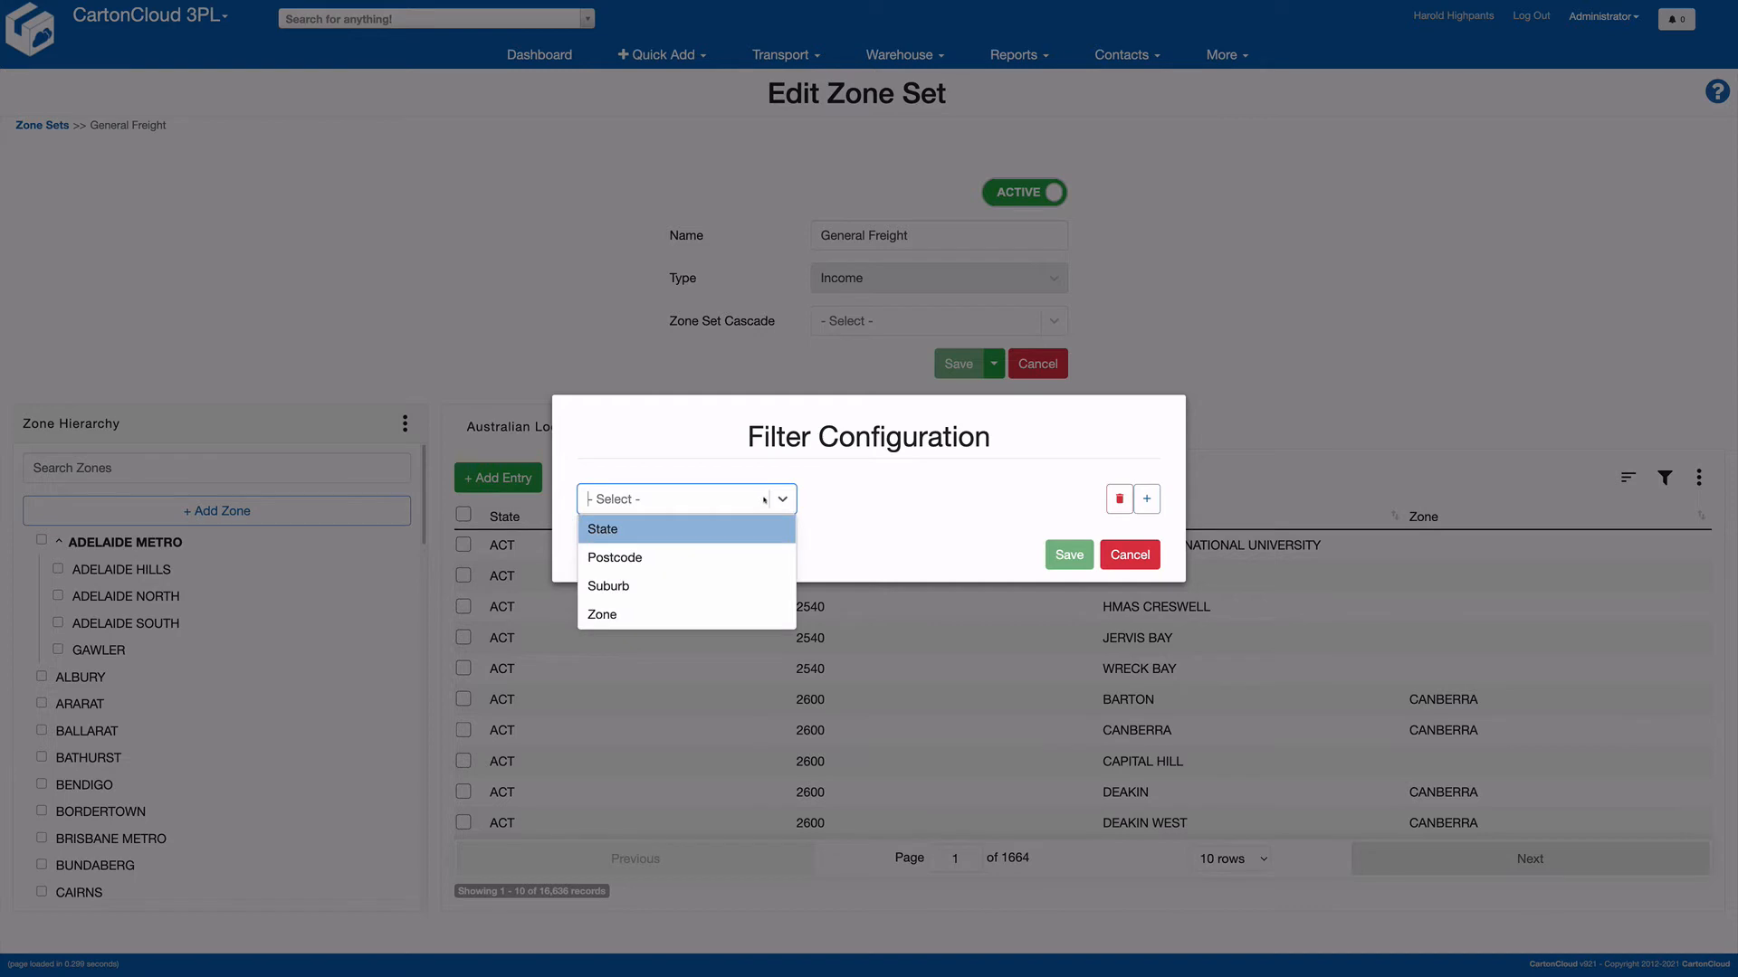
left_click(680, 587)
left_click(842, 499)
left_click(850, 580)
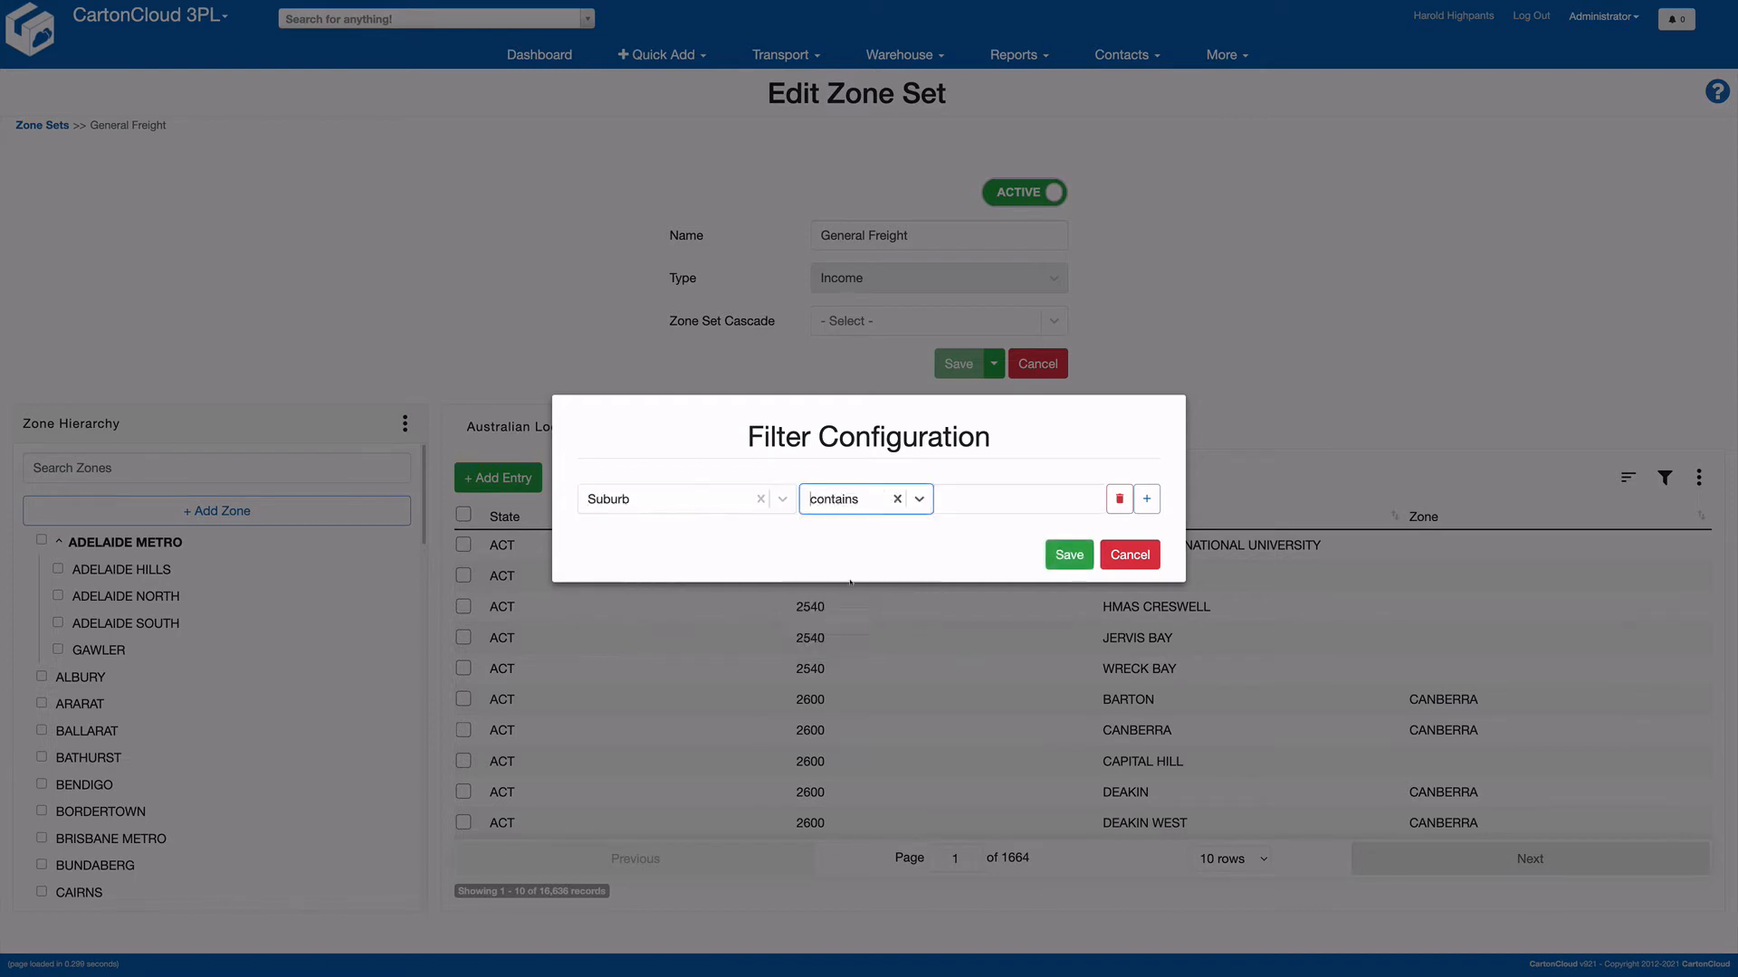
left_click(962, 503)
type("g")
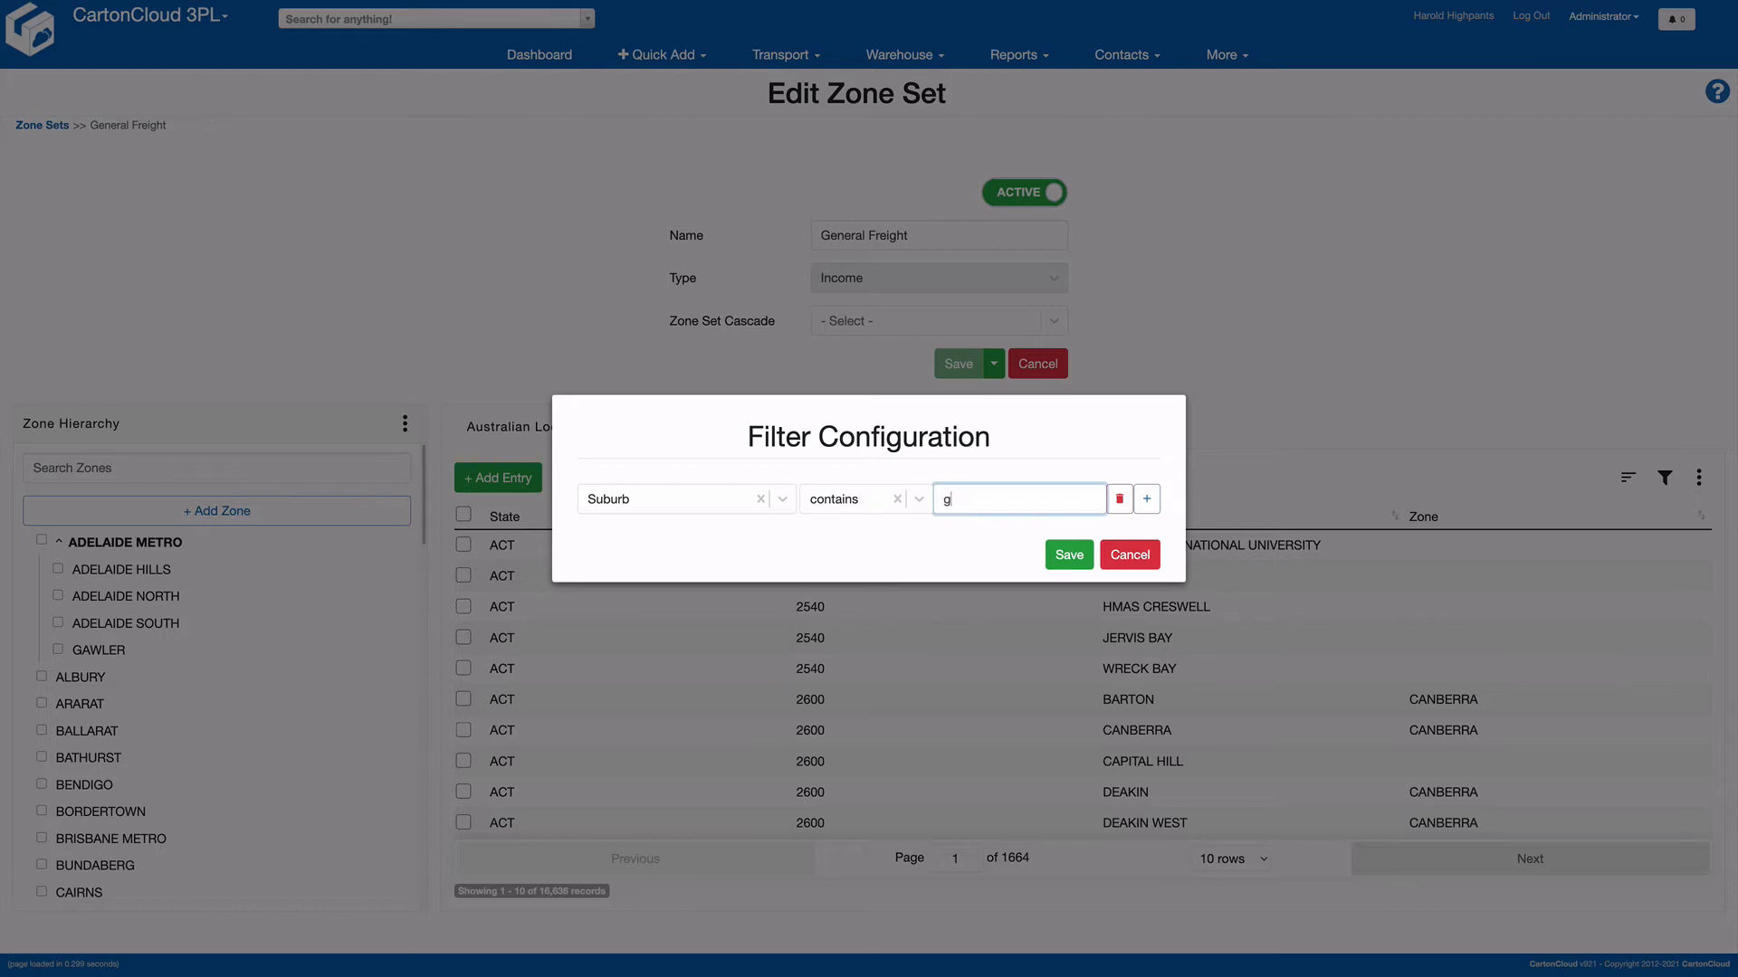
type("awler")
left_click(1067, 556)
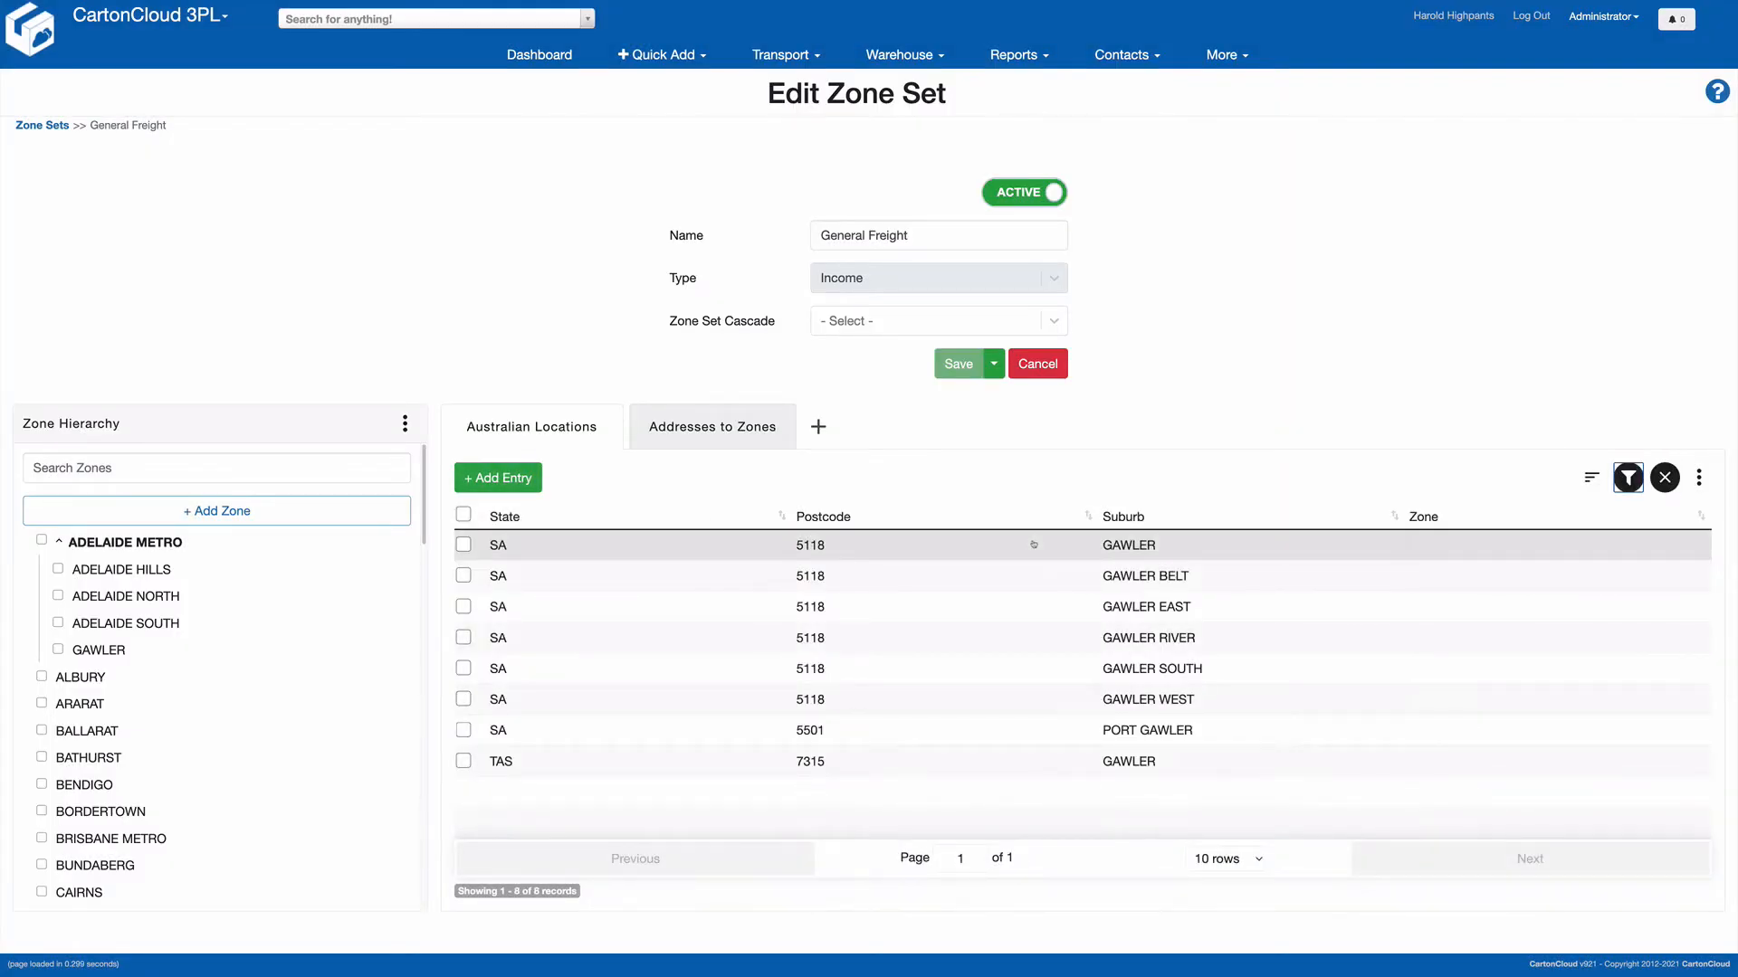
Step: Bulk-assign the six SA 5118 Gawler suburbs, from GAWLER to GAWLER WEST, to the GAWLER zone and clear the suburb filter
left_click(464, 545)
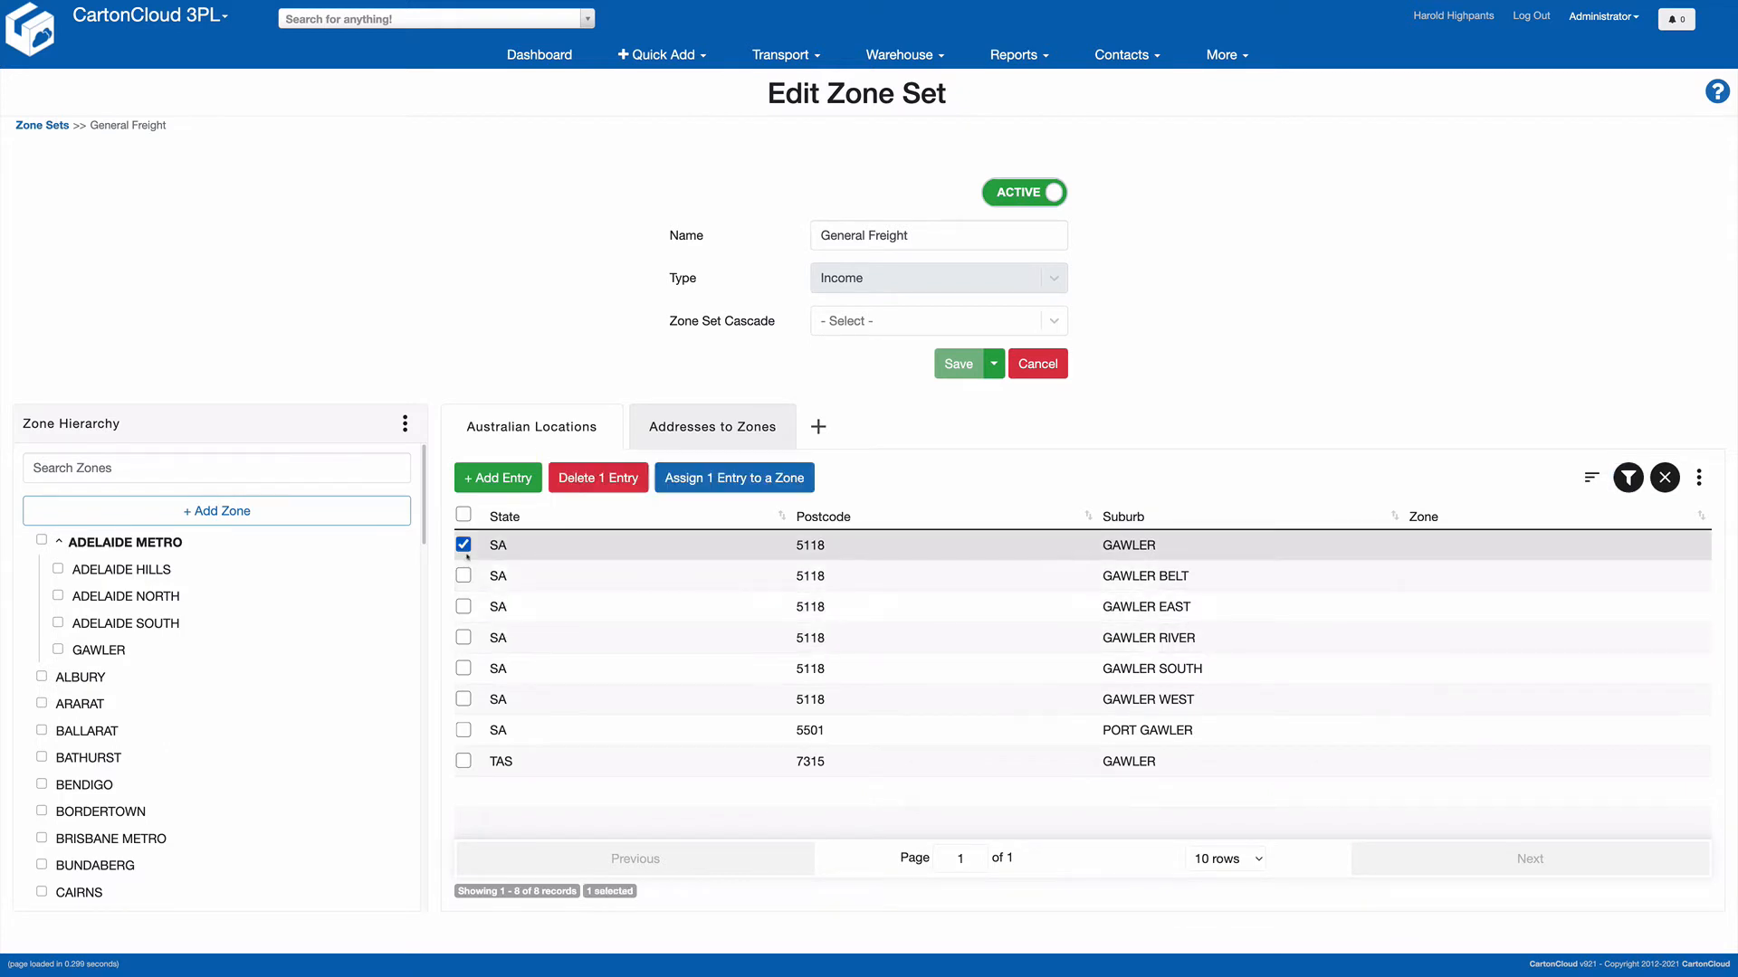
left_click(463, 576)
left_click(464, 607)
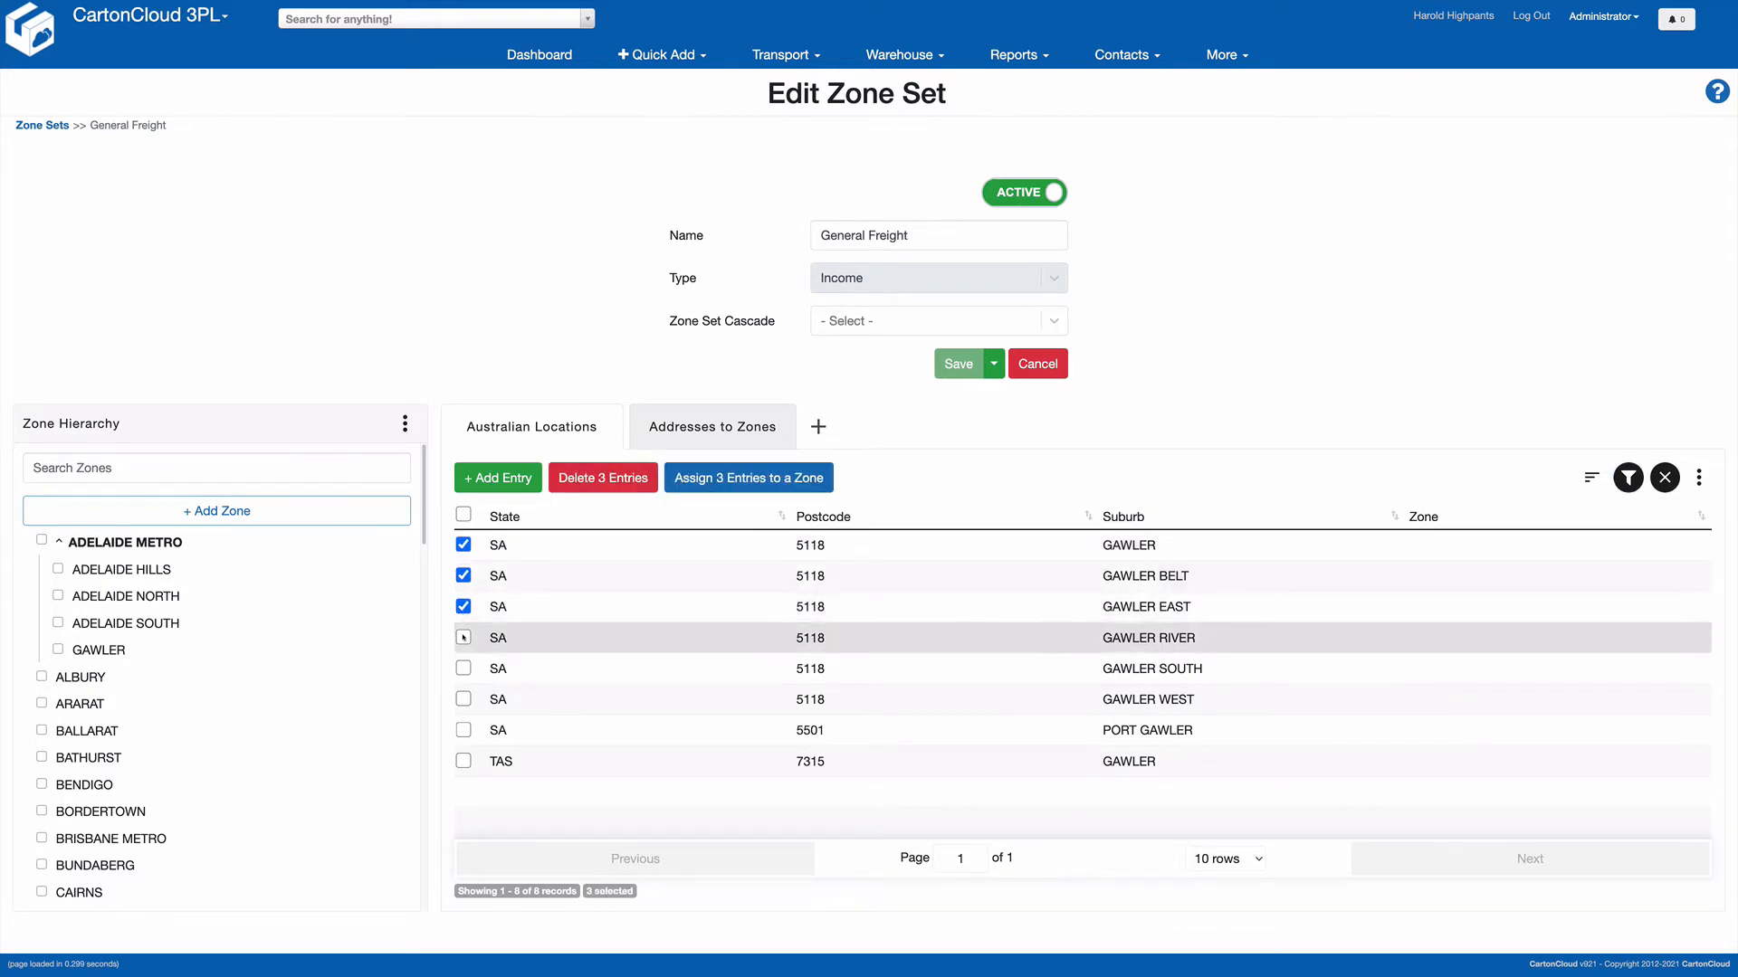
left_click(464, 637)
left_click(464, 668)
left_click(463, 699)
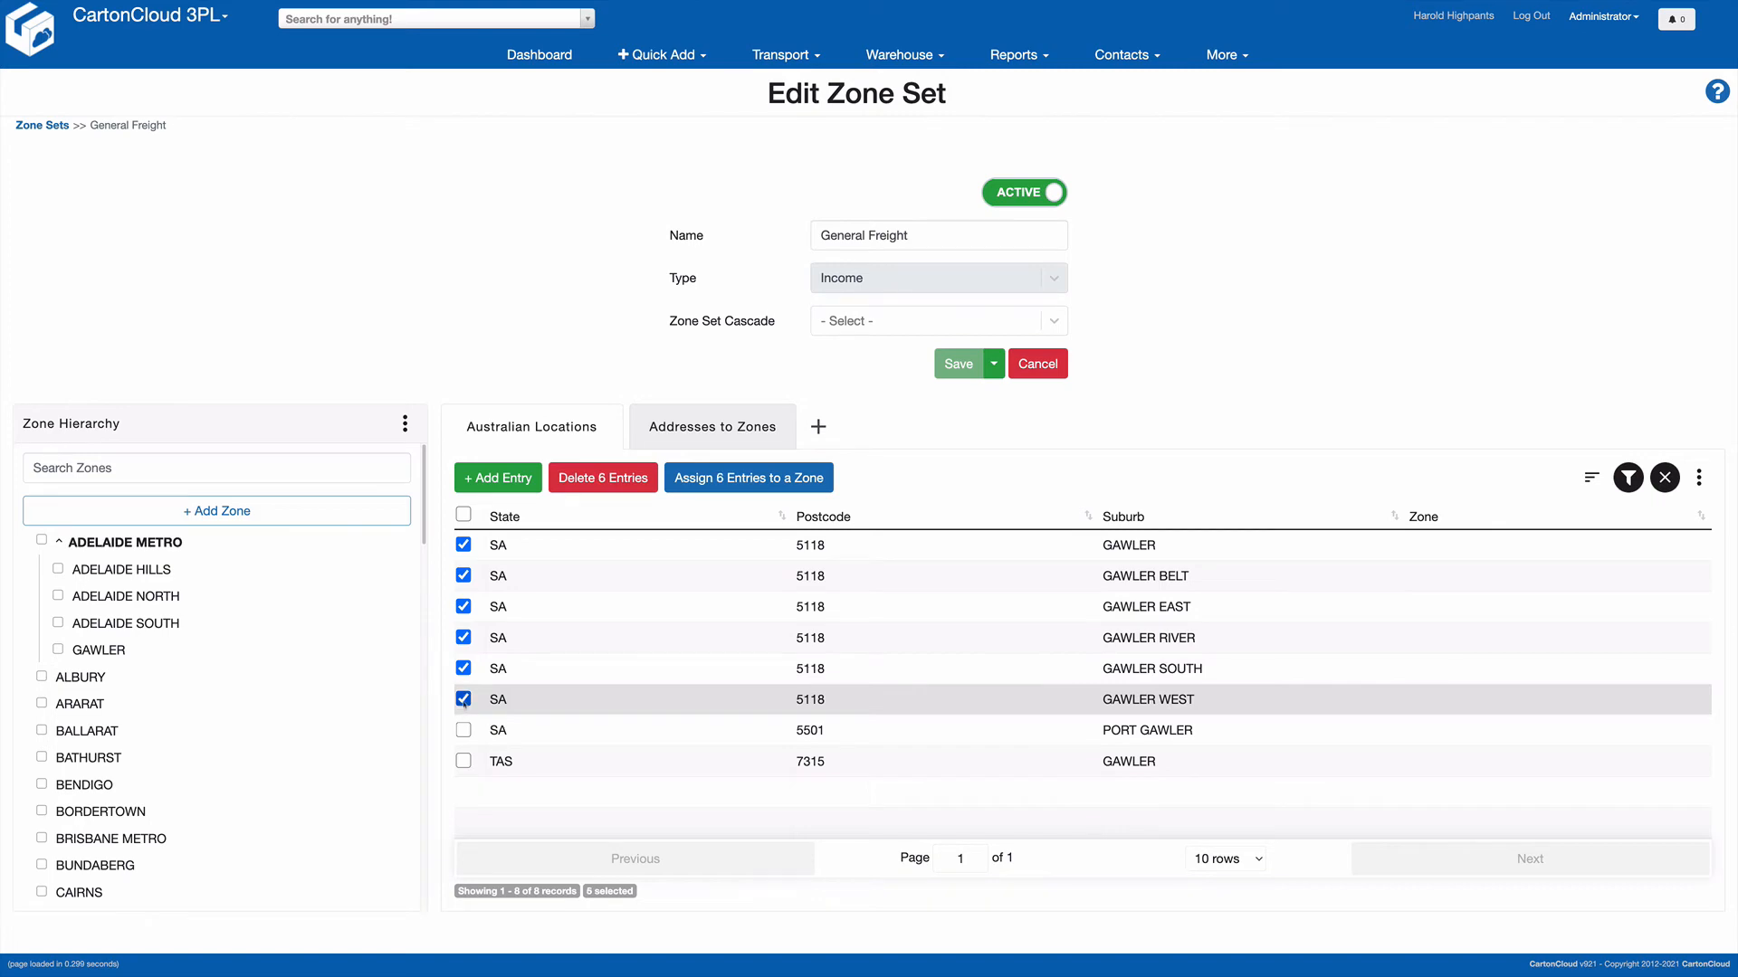
left_click(745, 486)
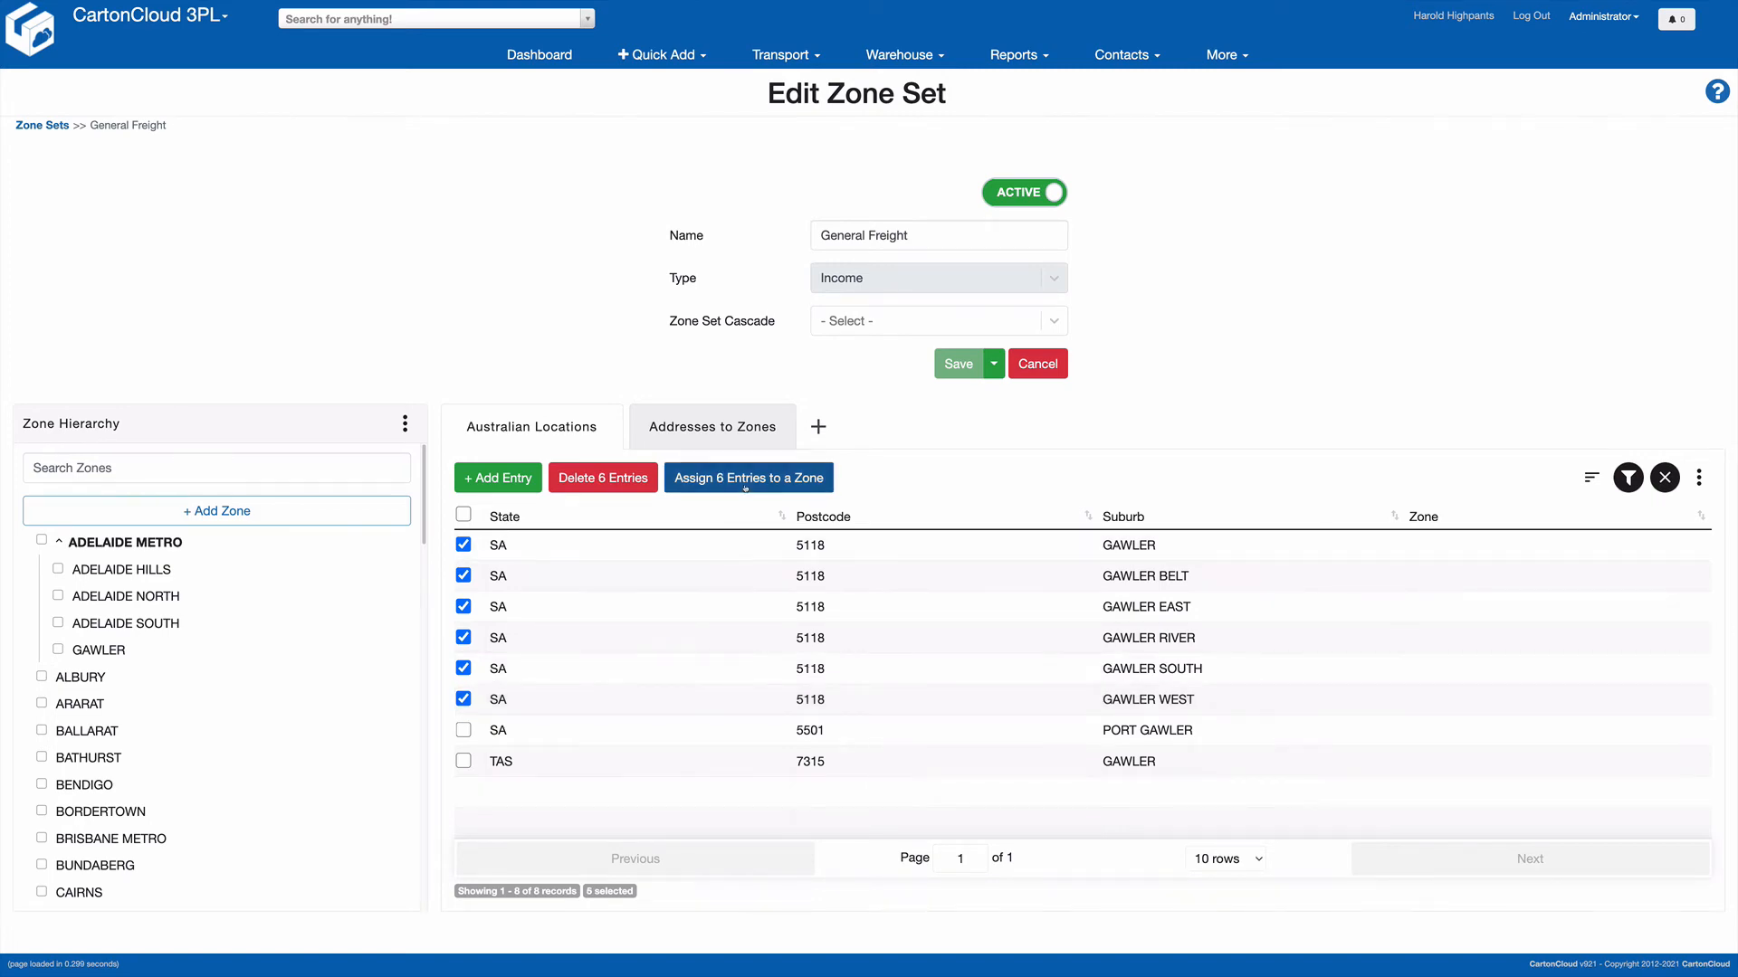
left_click(815, 324)
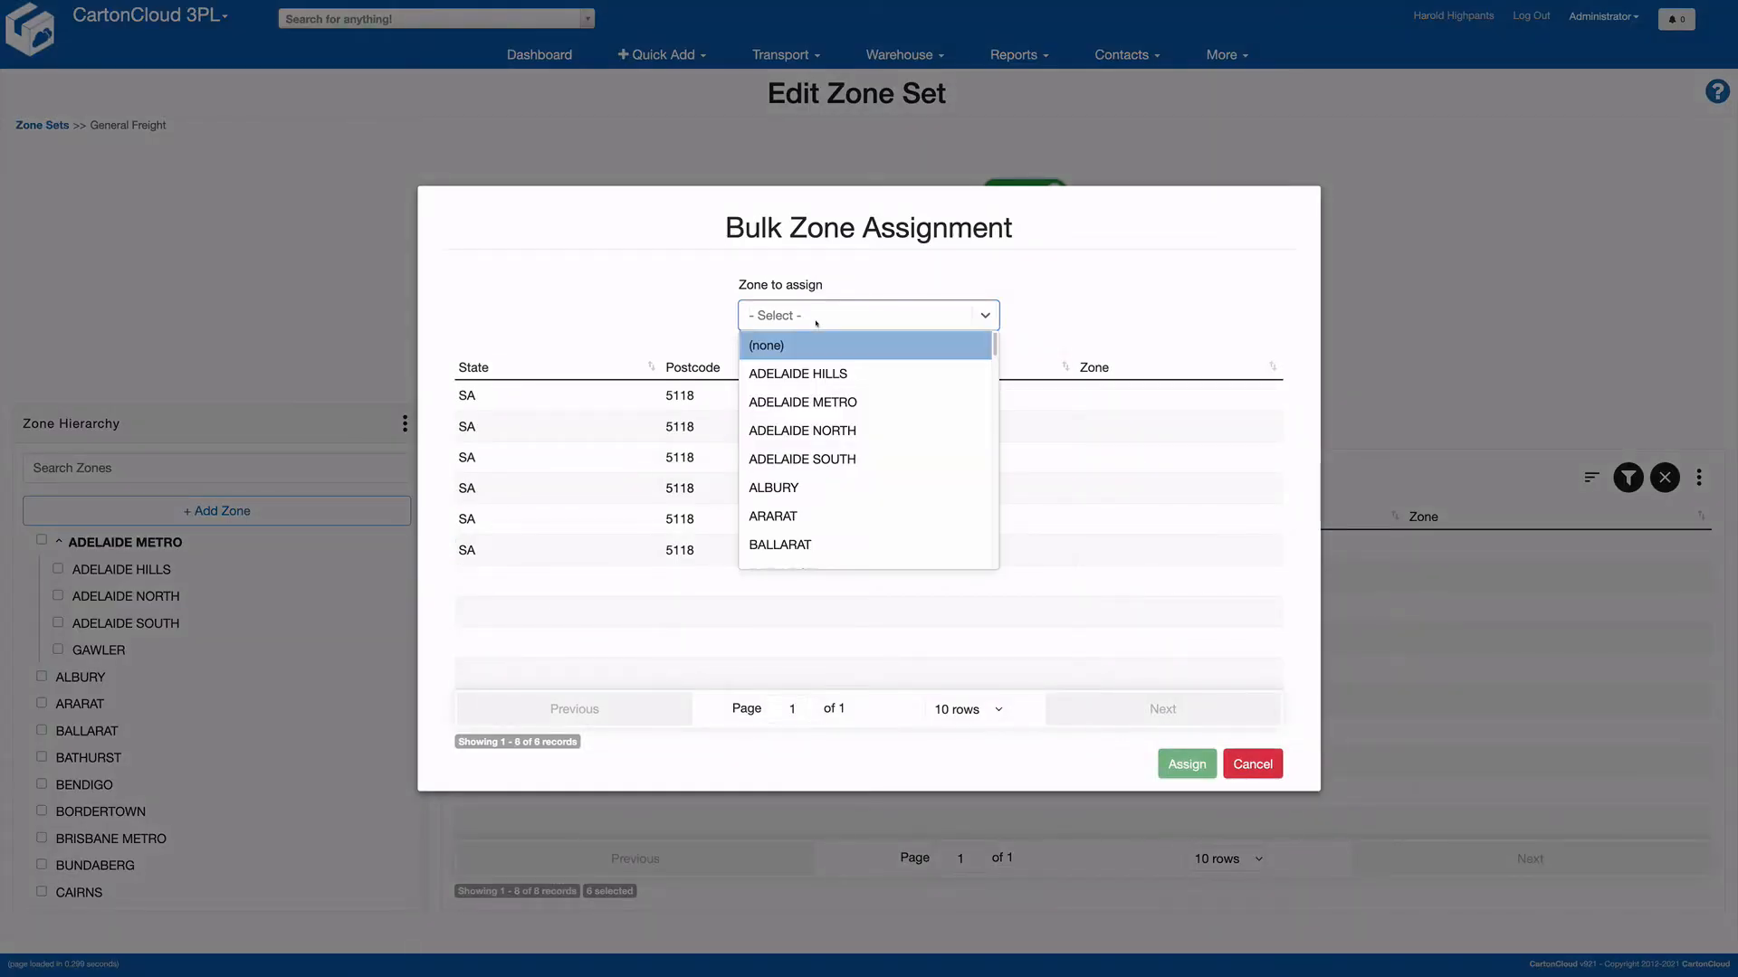
type("gaw")
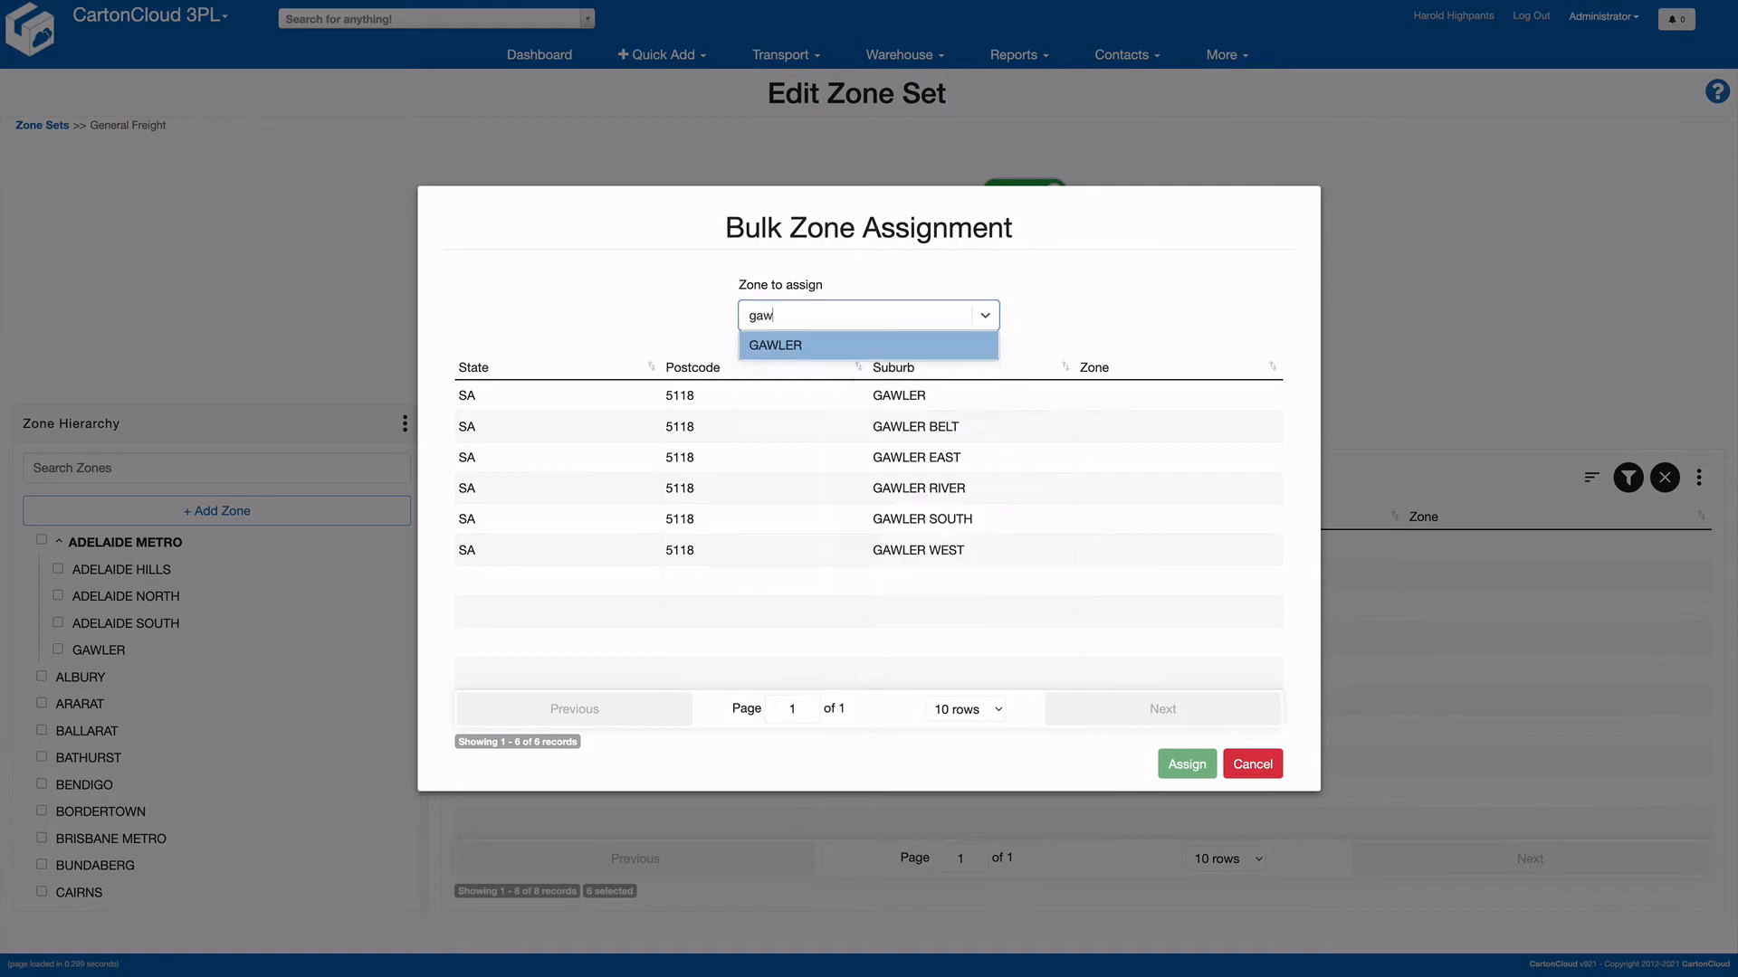
left_click(810, 347)
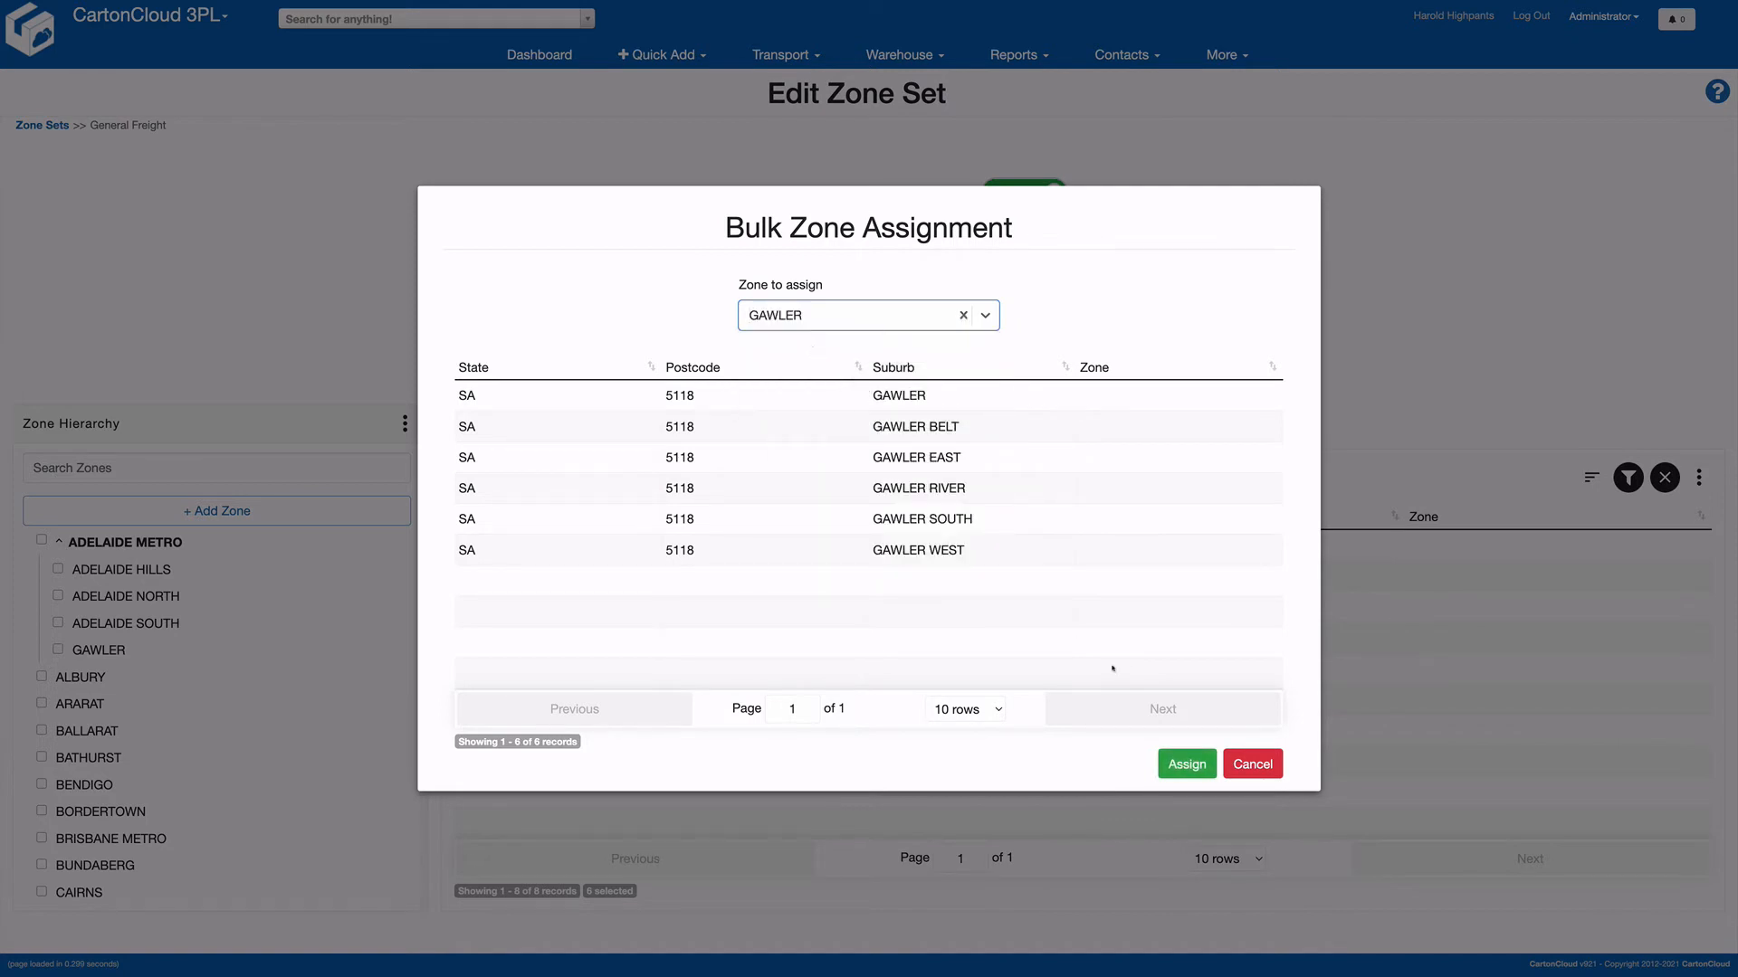
left_click(1174, 768)
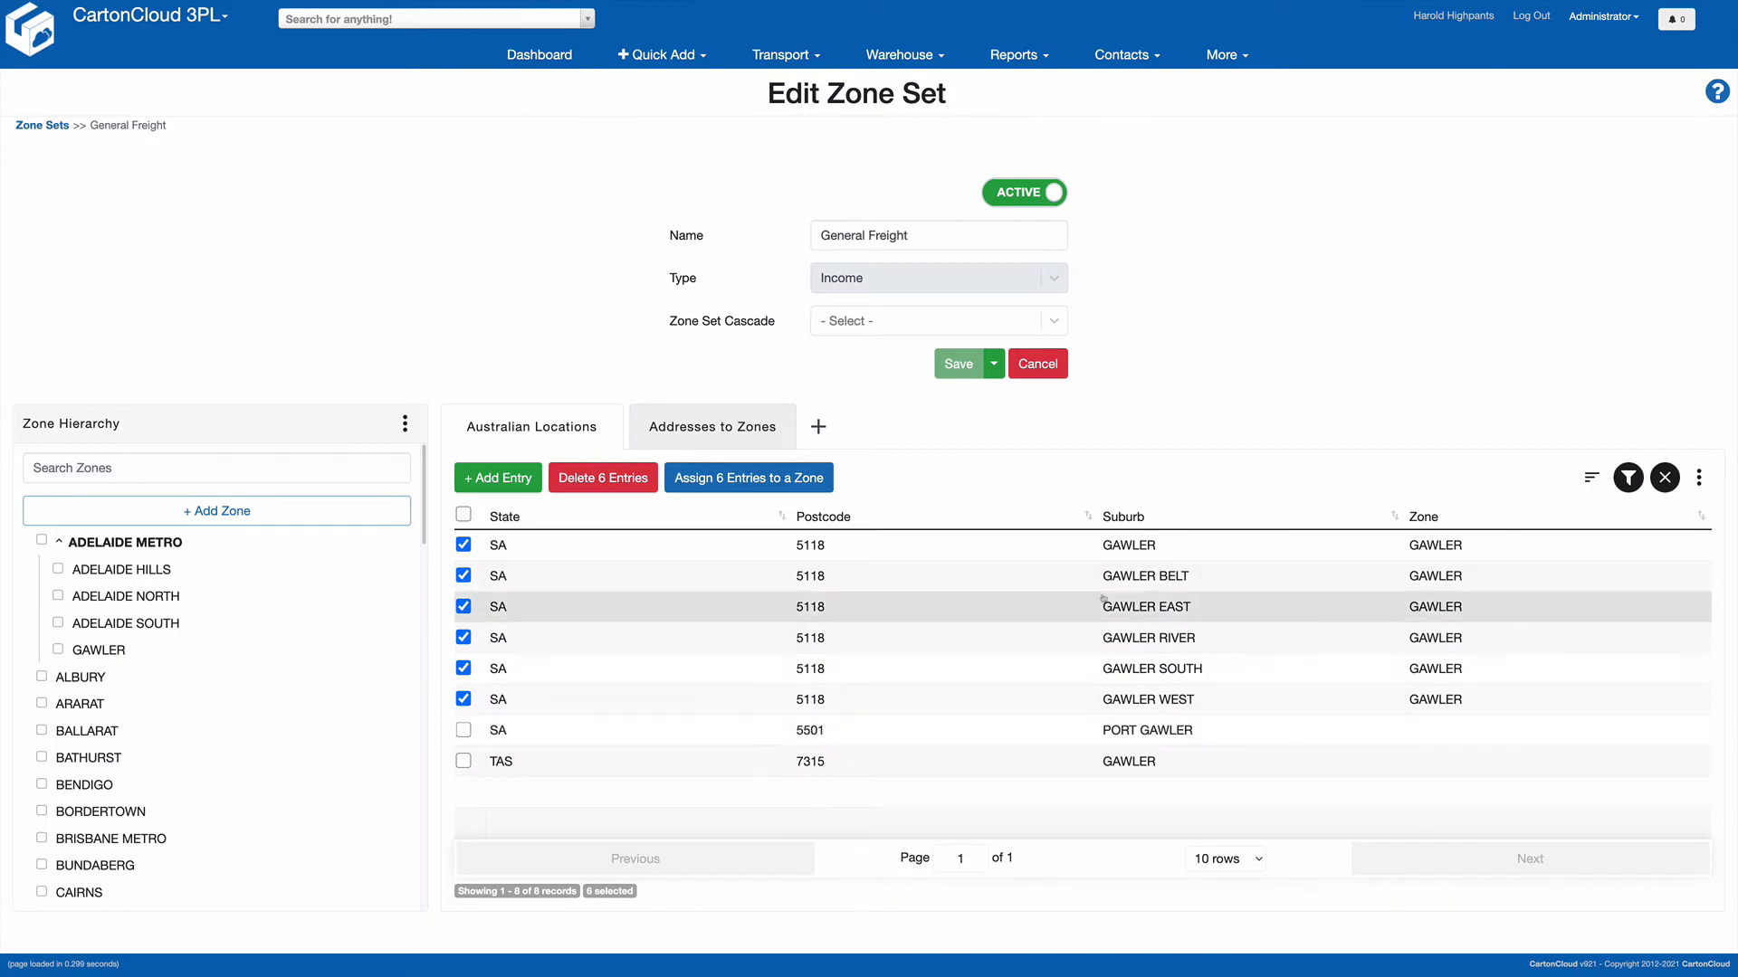
left_click(1664, 477)
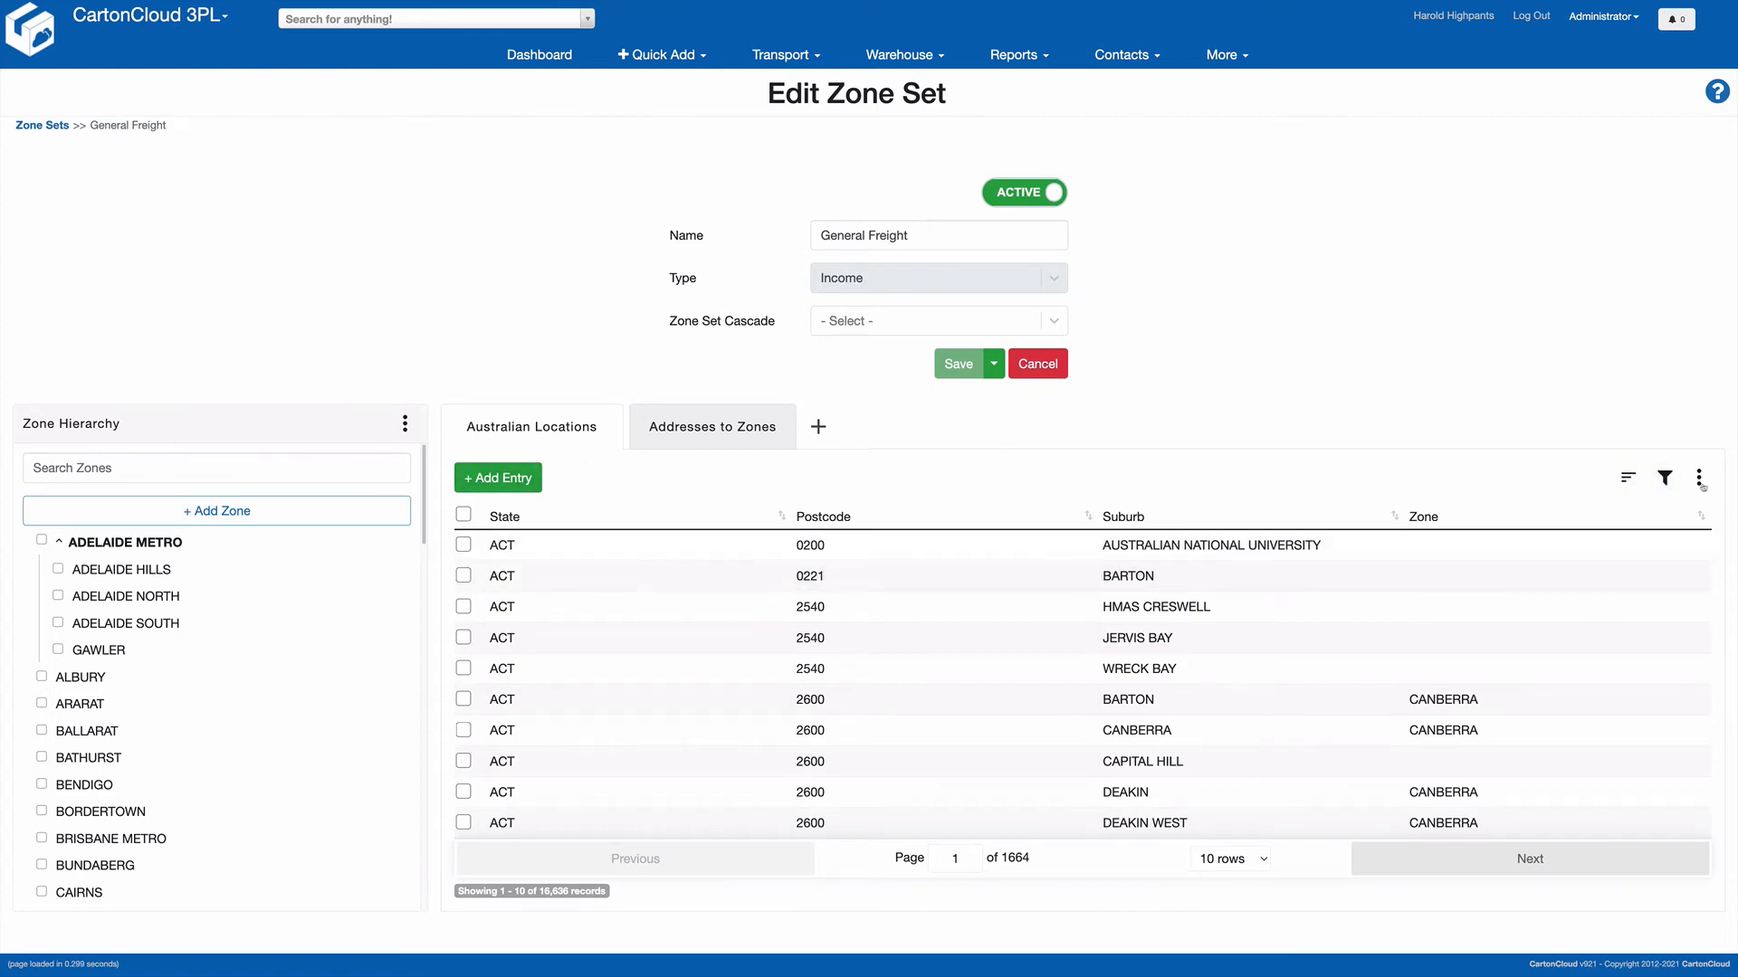
Step: Examine the import and export options for the zone hierarchy and the Australian Locations entries, plus the notifications list
left_click(405, 424)
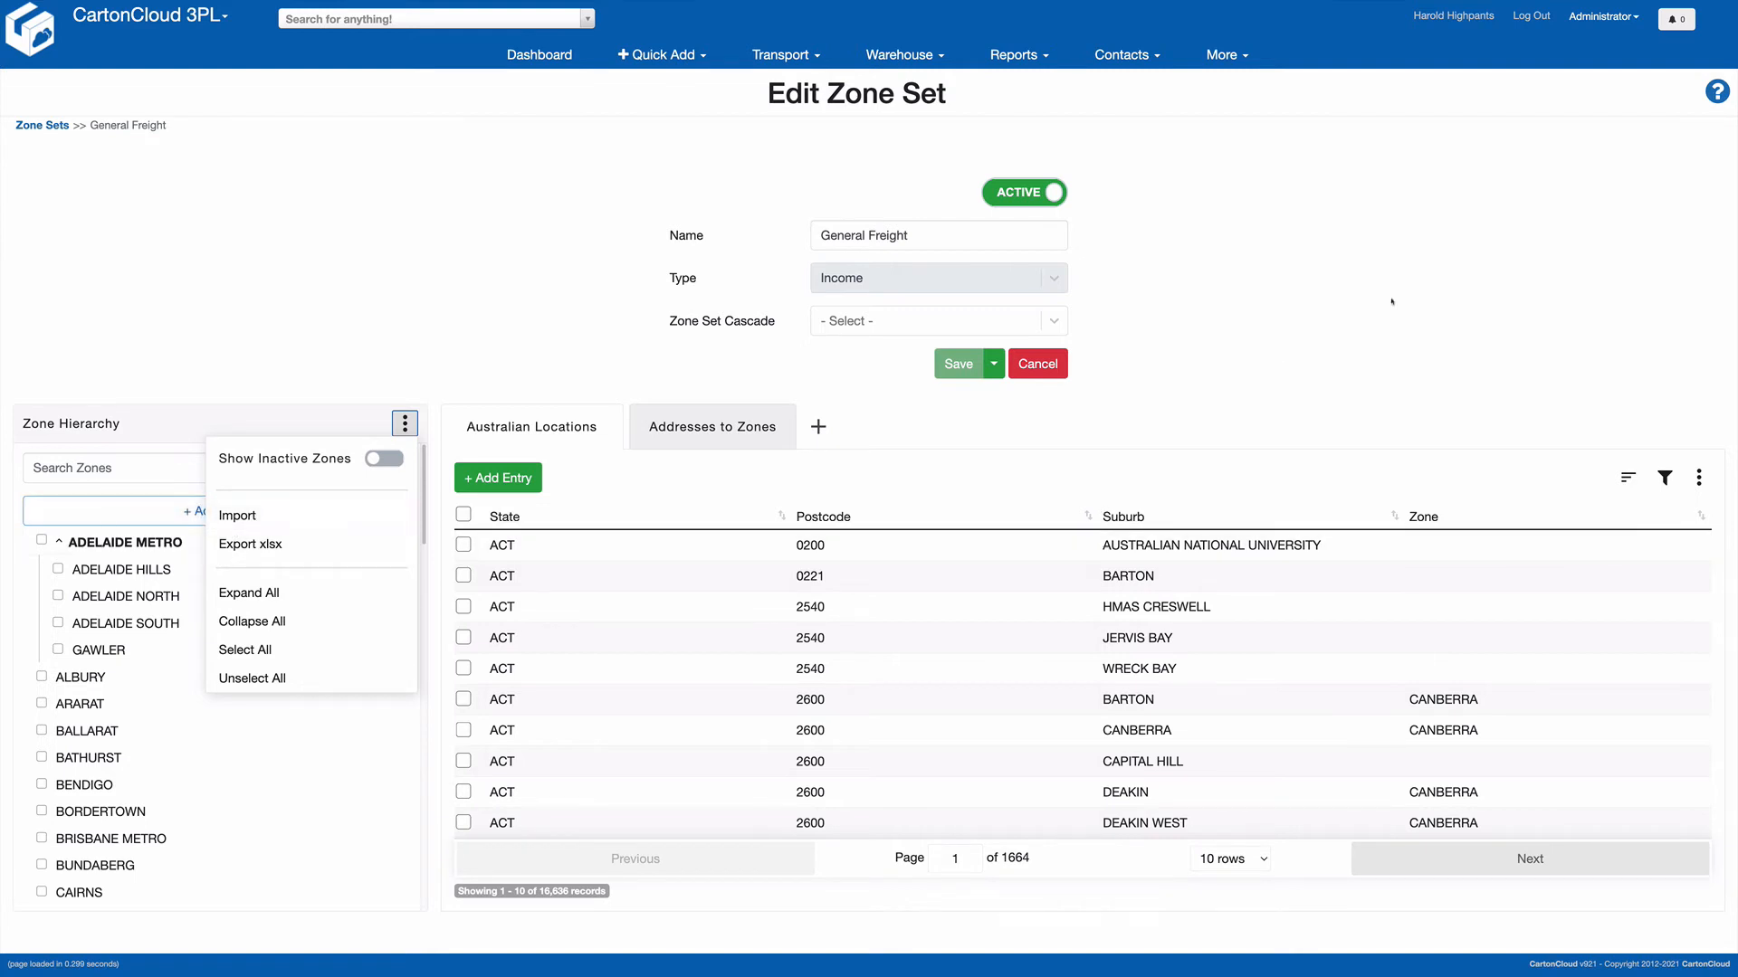
left_click(1701, 478)
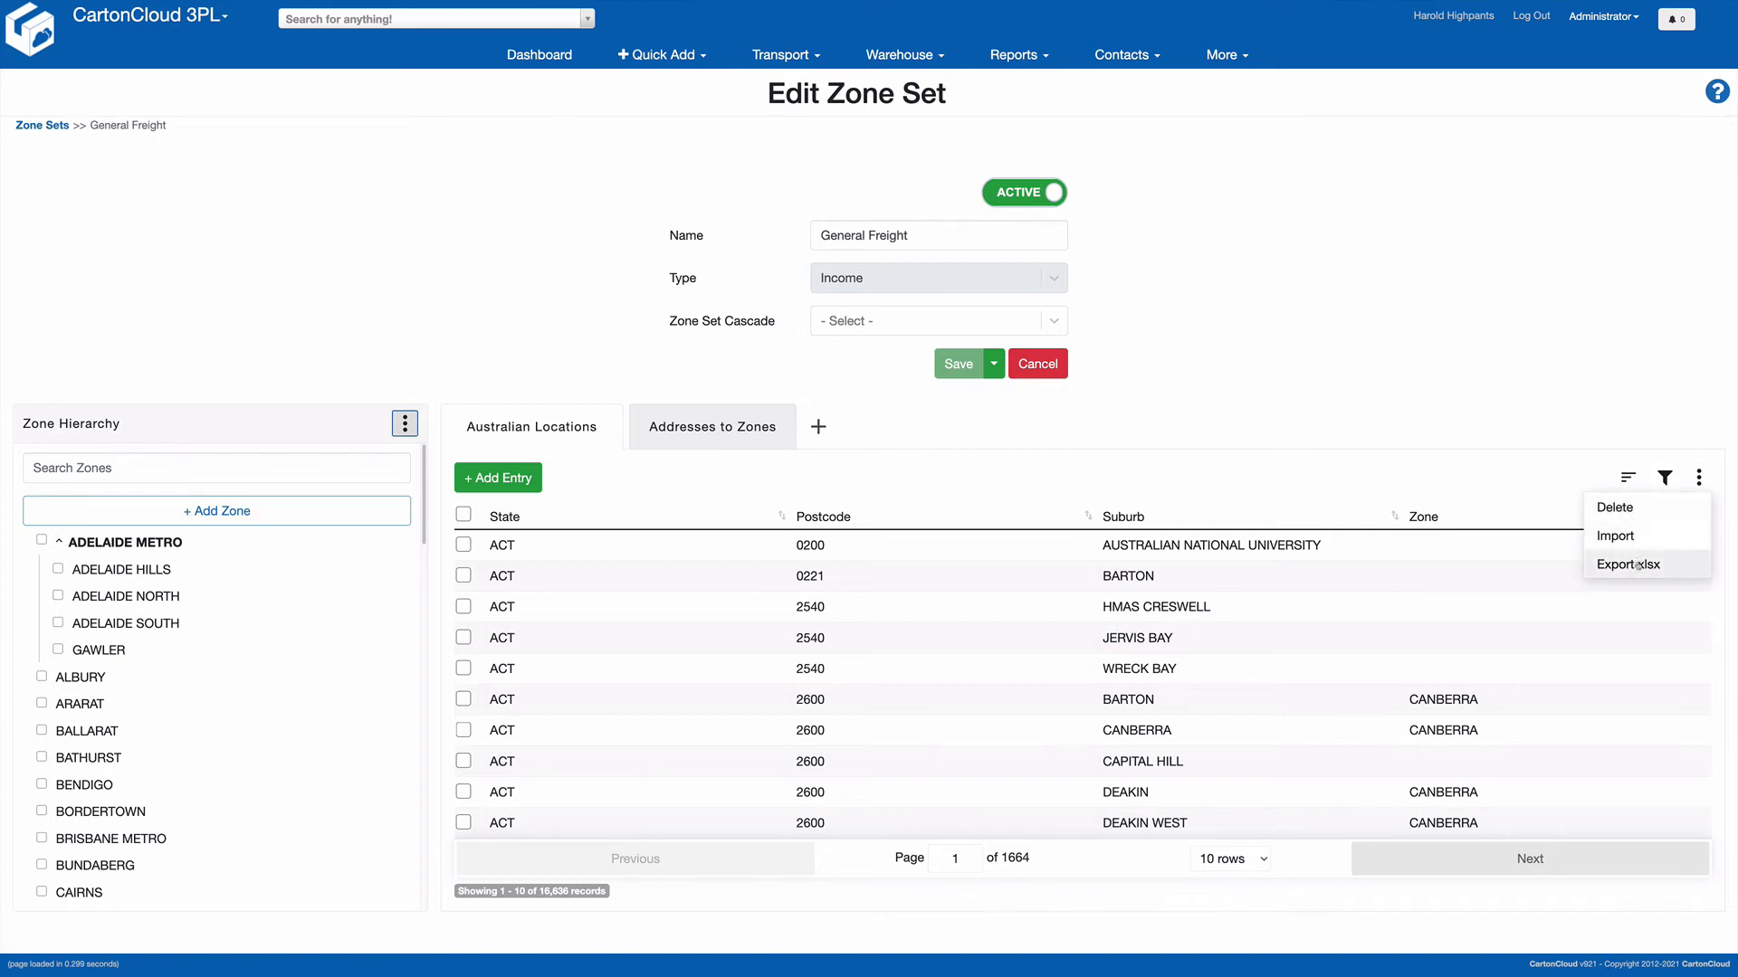
left_click(1680, 20)
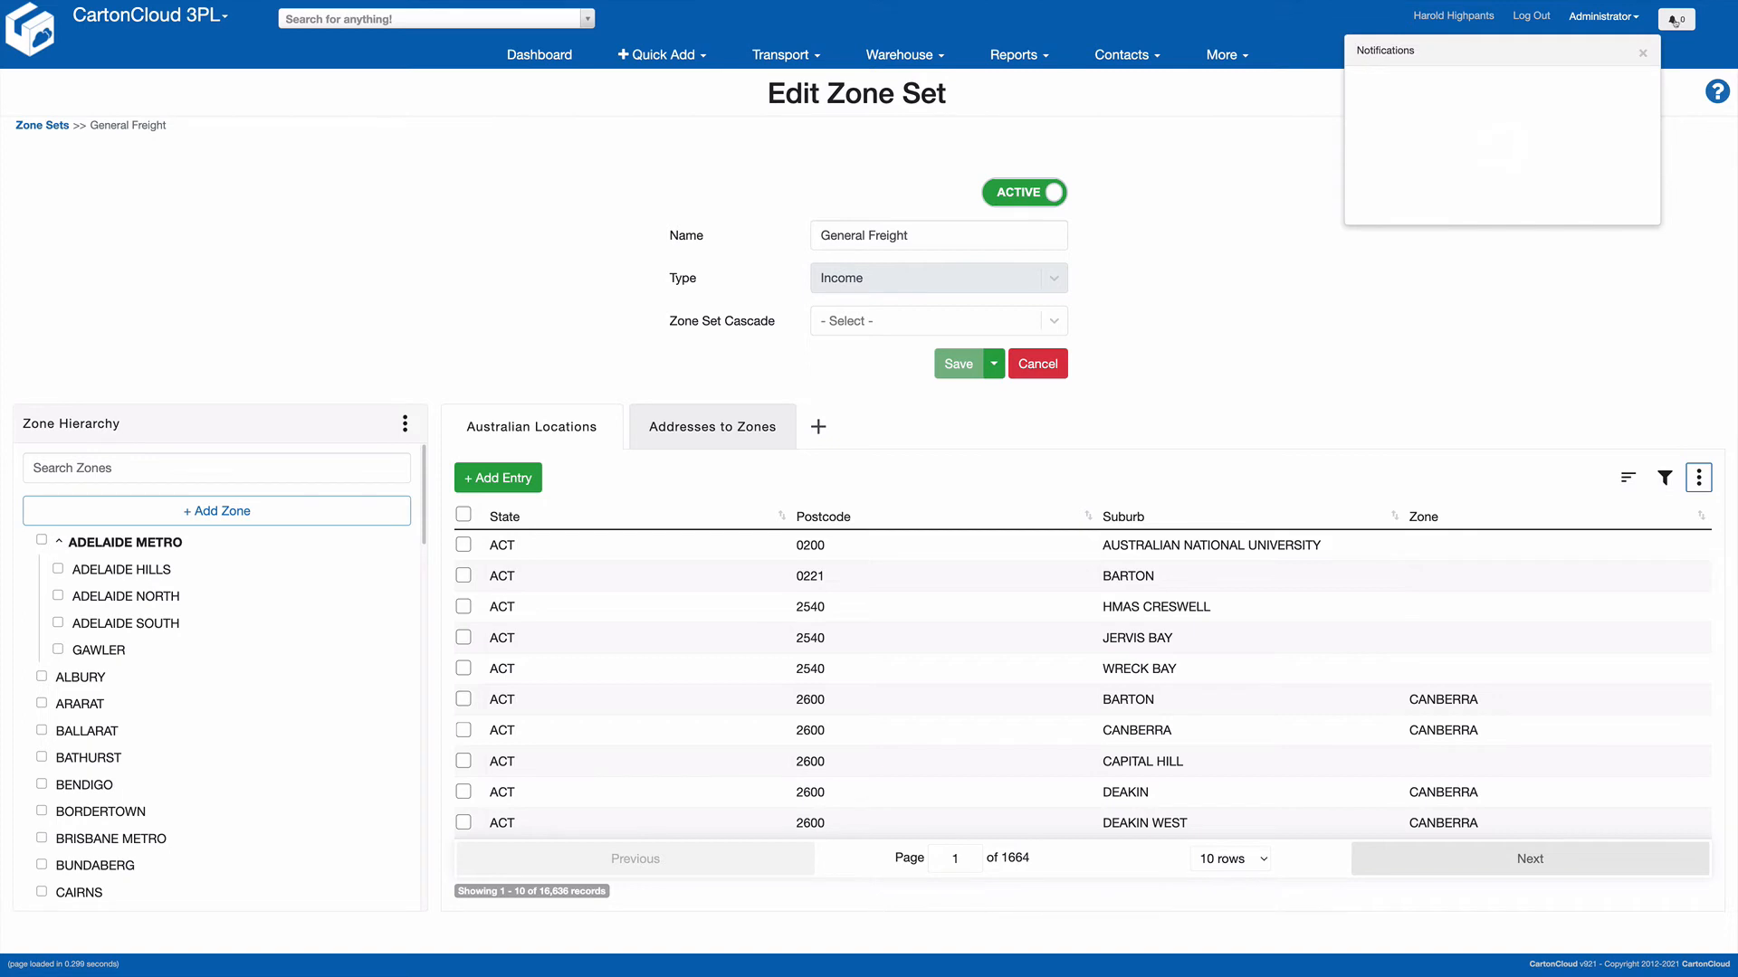
left_click(1684, 297)
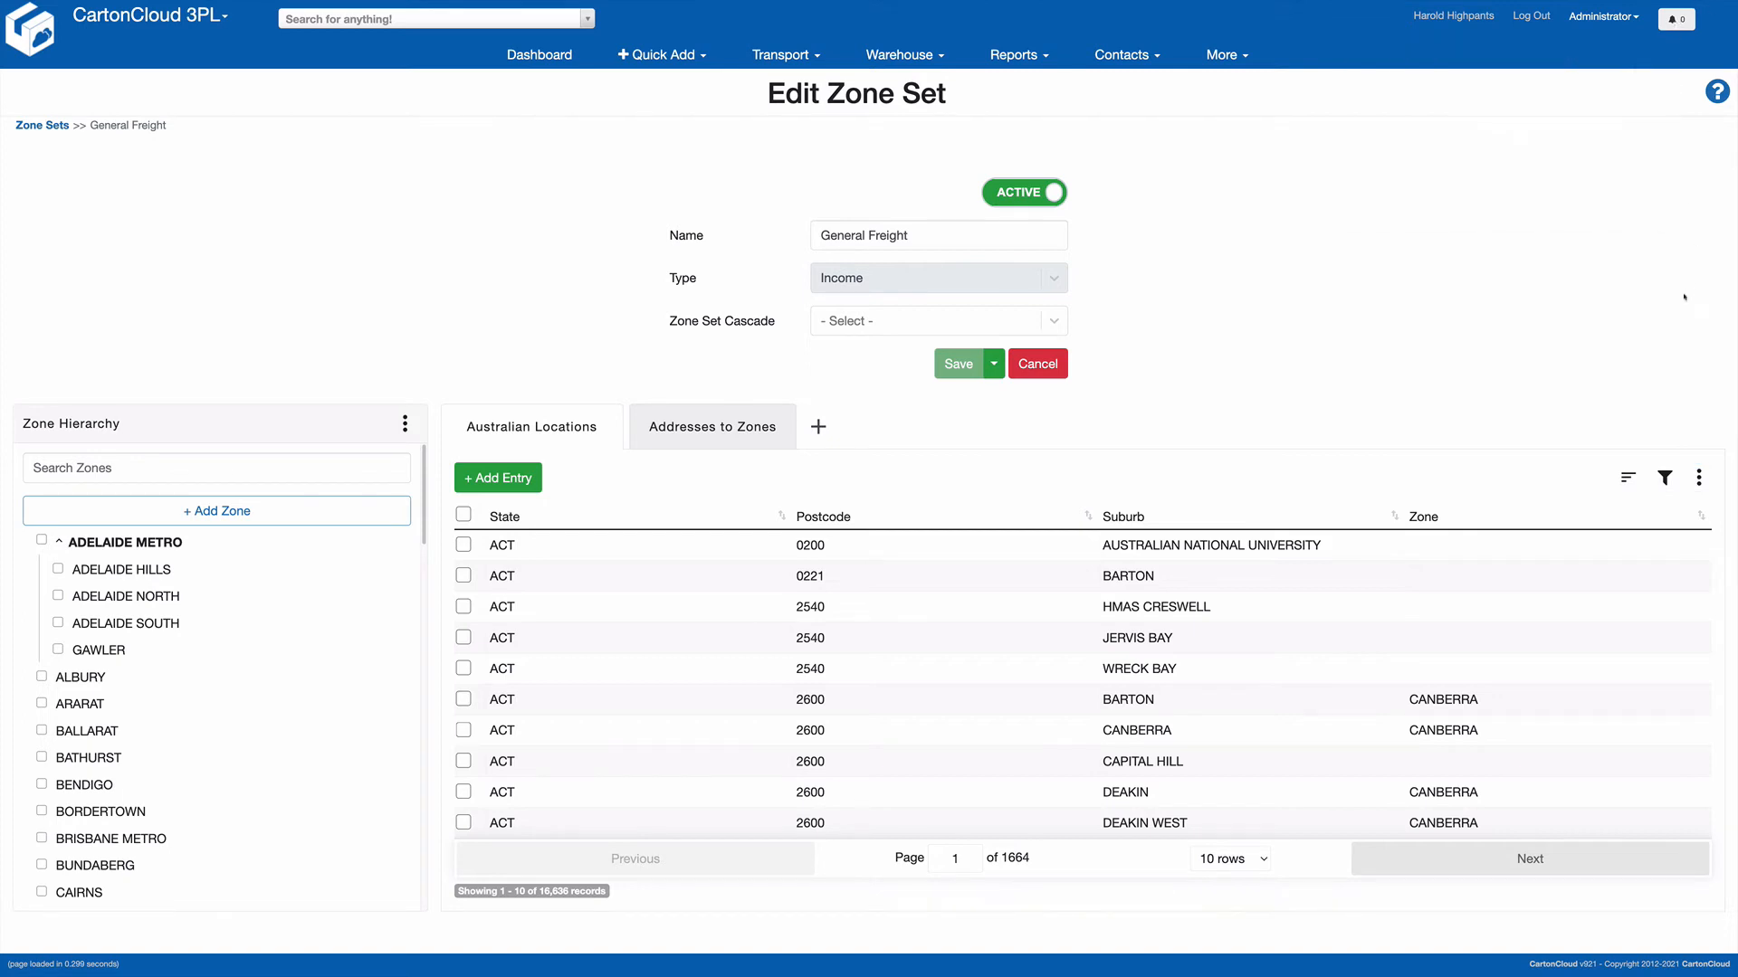
left_click(1699, 476)
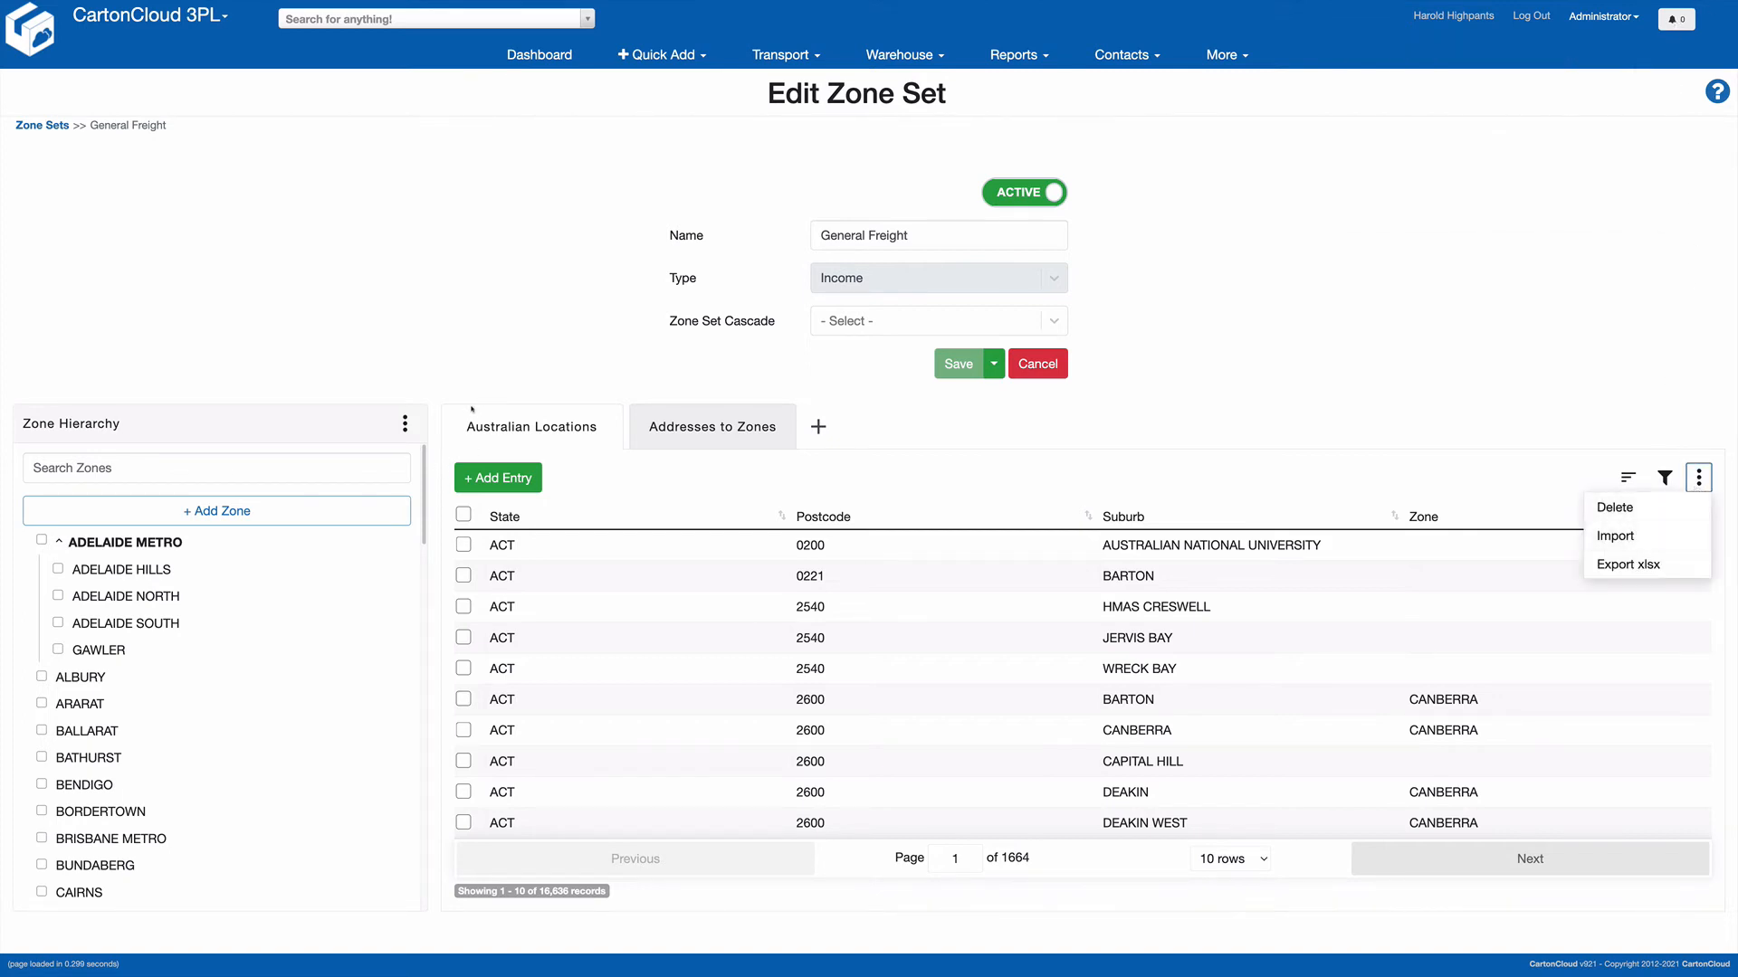
left_click(404, 424)
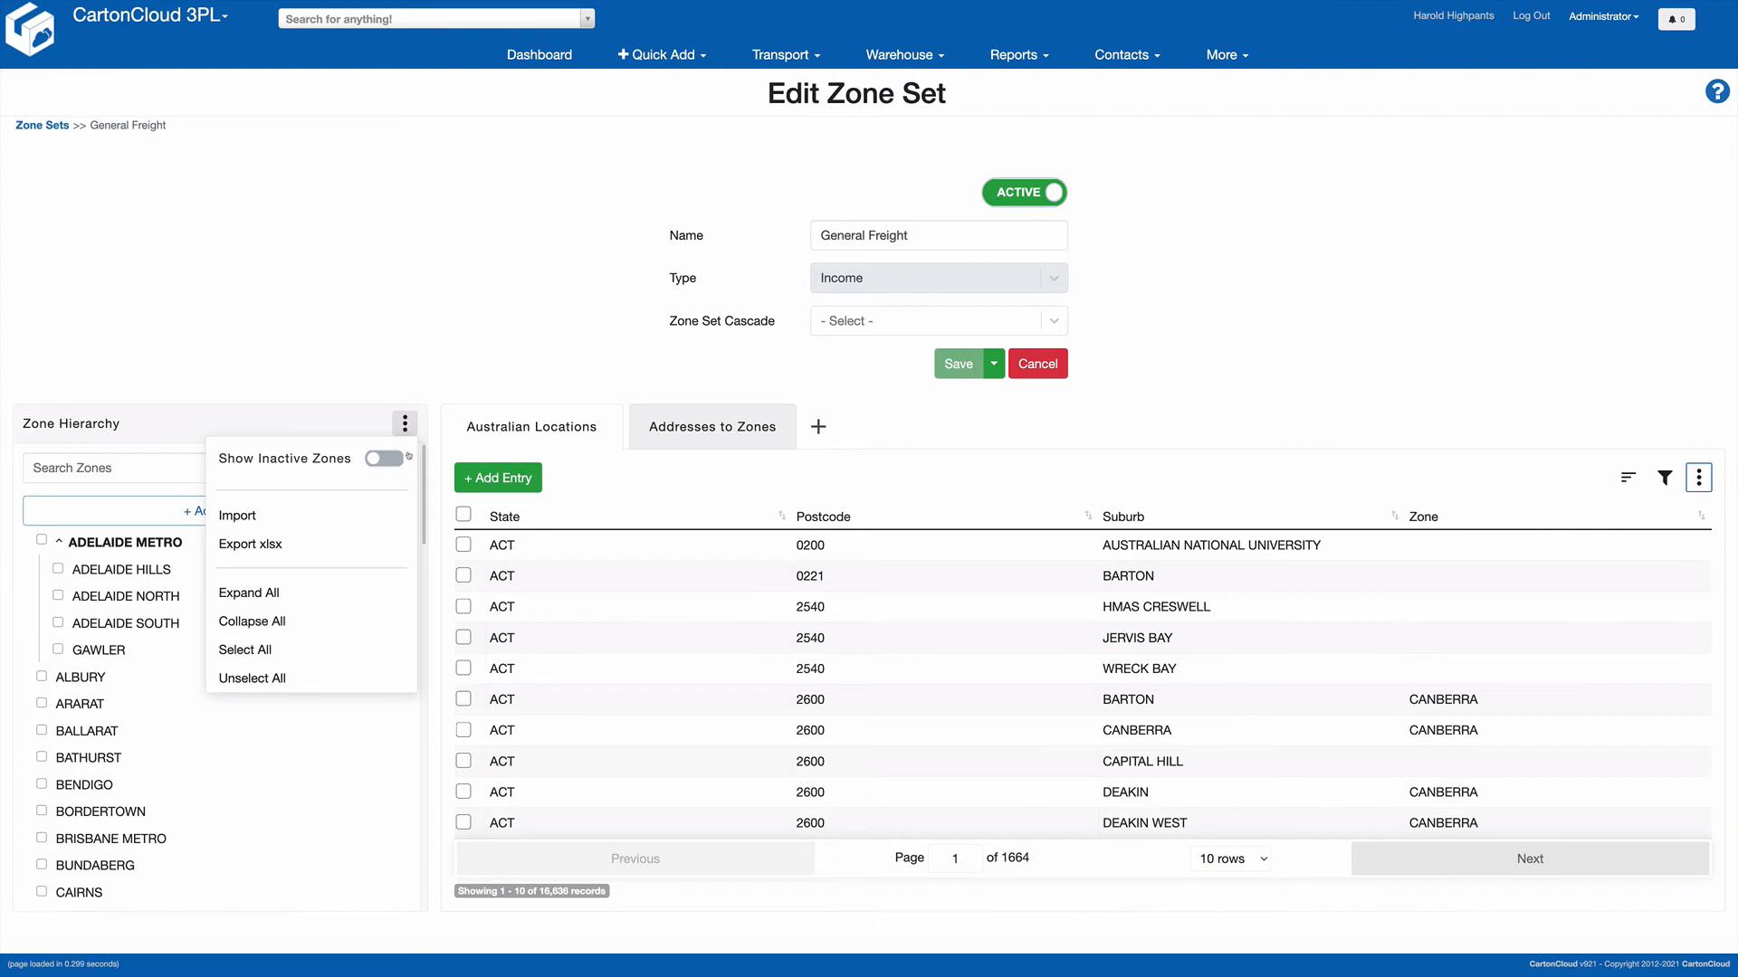
left_click(306, 543)
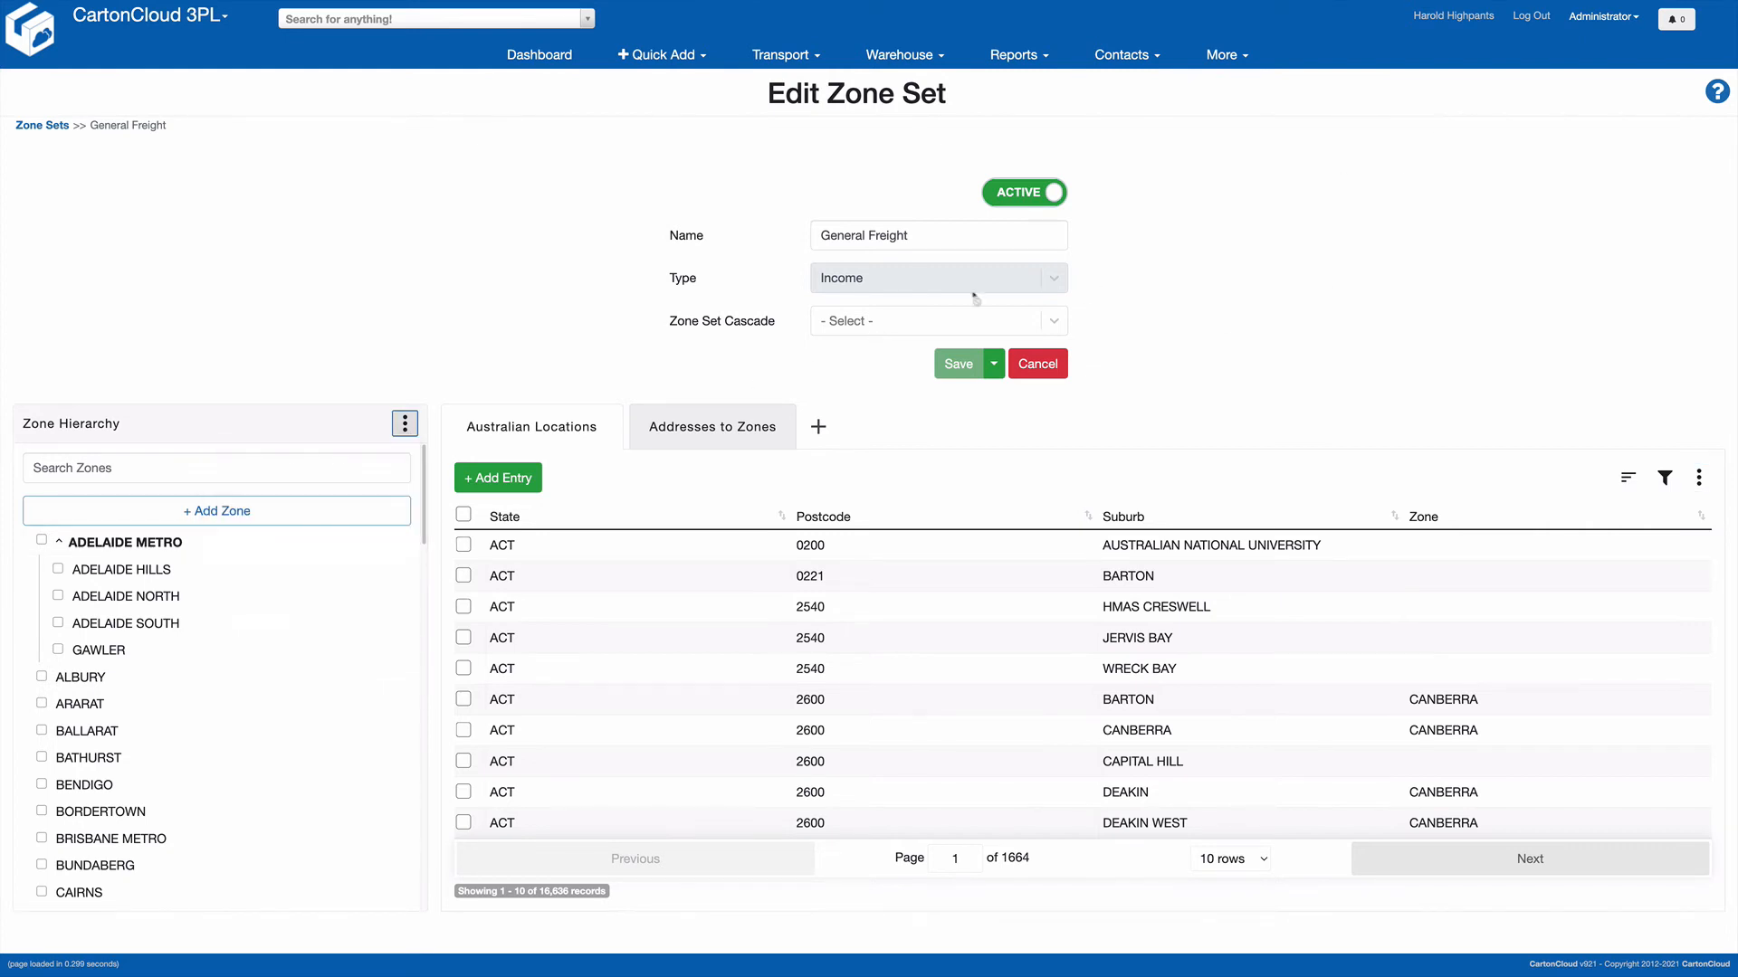
left_click(1674, 22)
left_click(1310, 162)
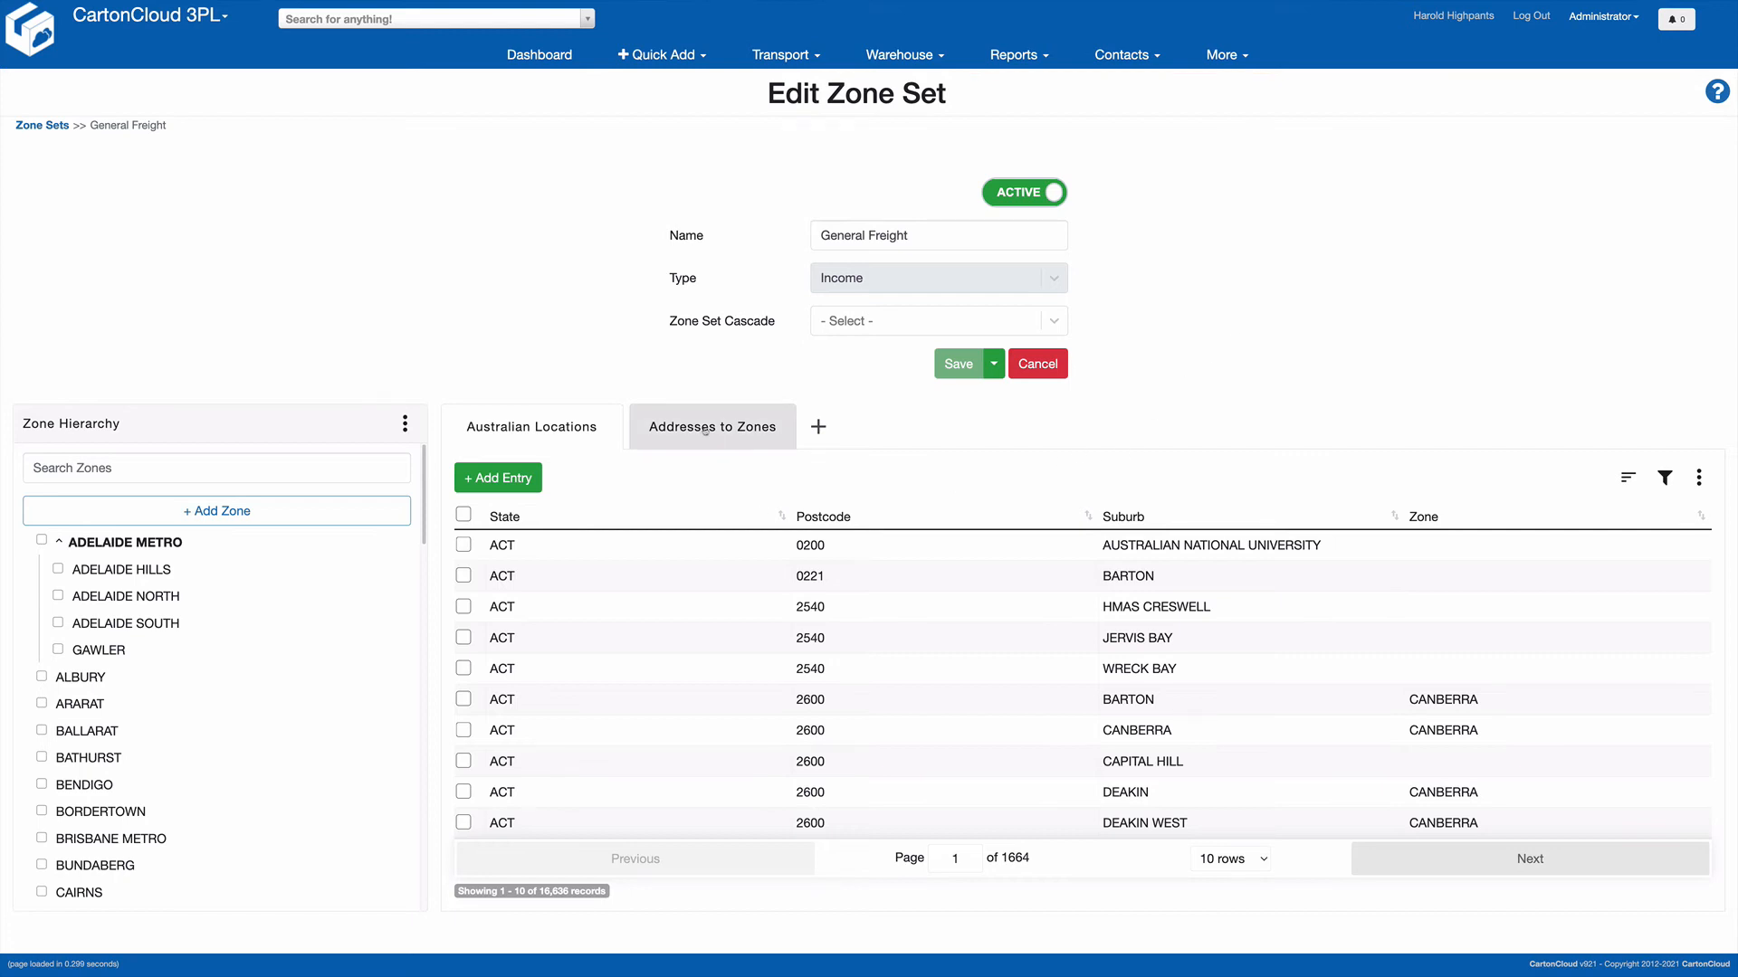
Step: Review General Freight's Addresses to Zones entries, and return to the zone sets to open COFFEE ROASTERS
left_click(702, 425)
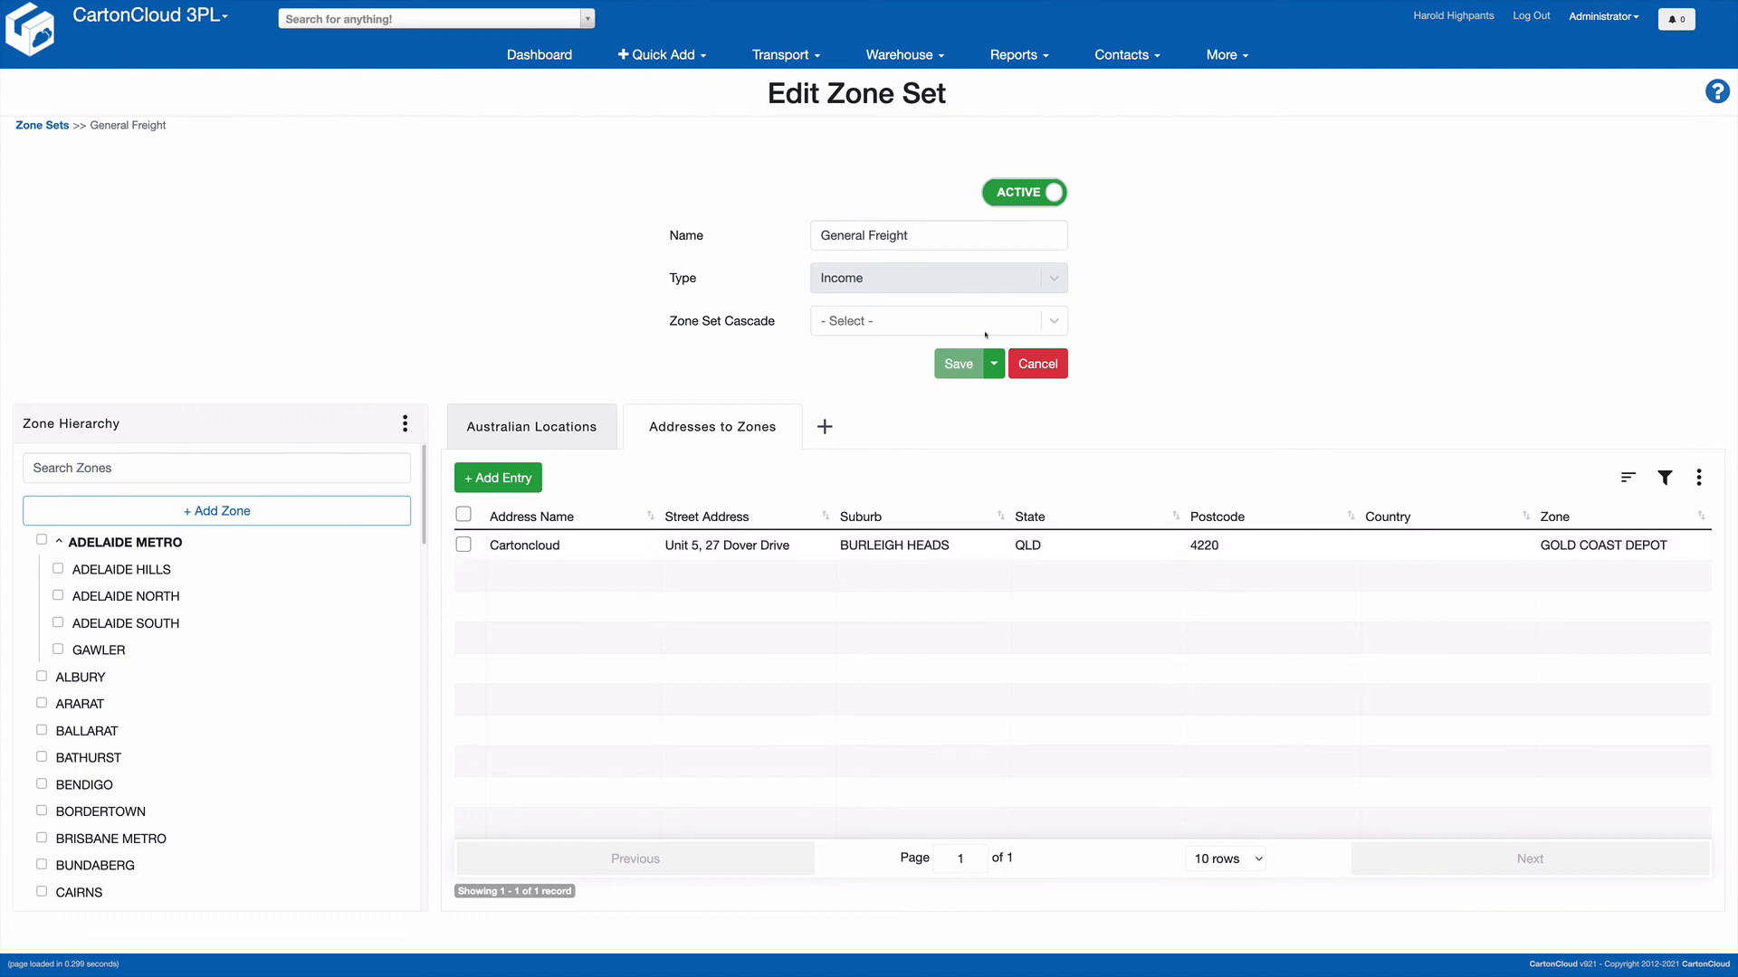
left_click(42, 125)
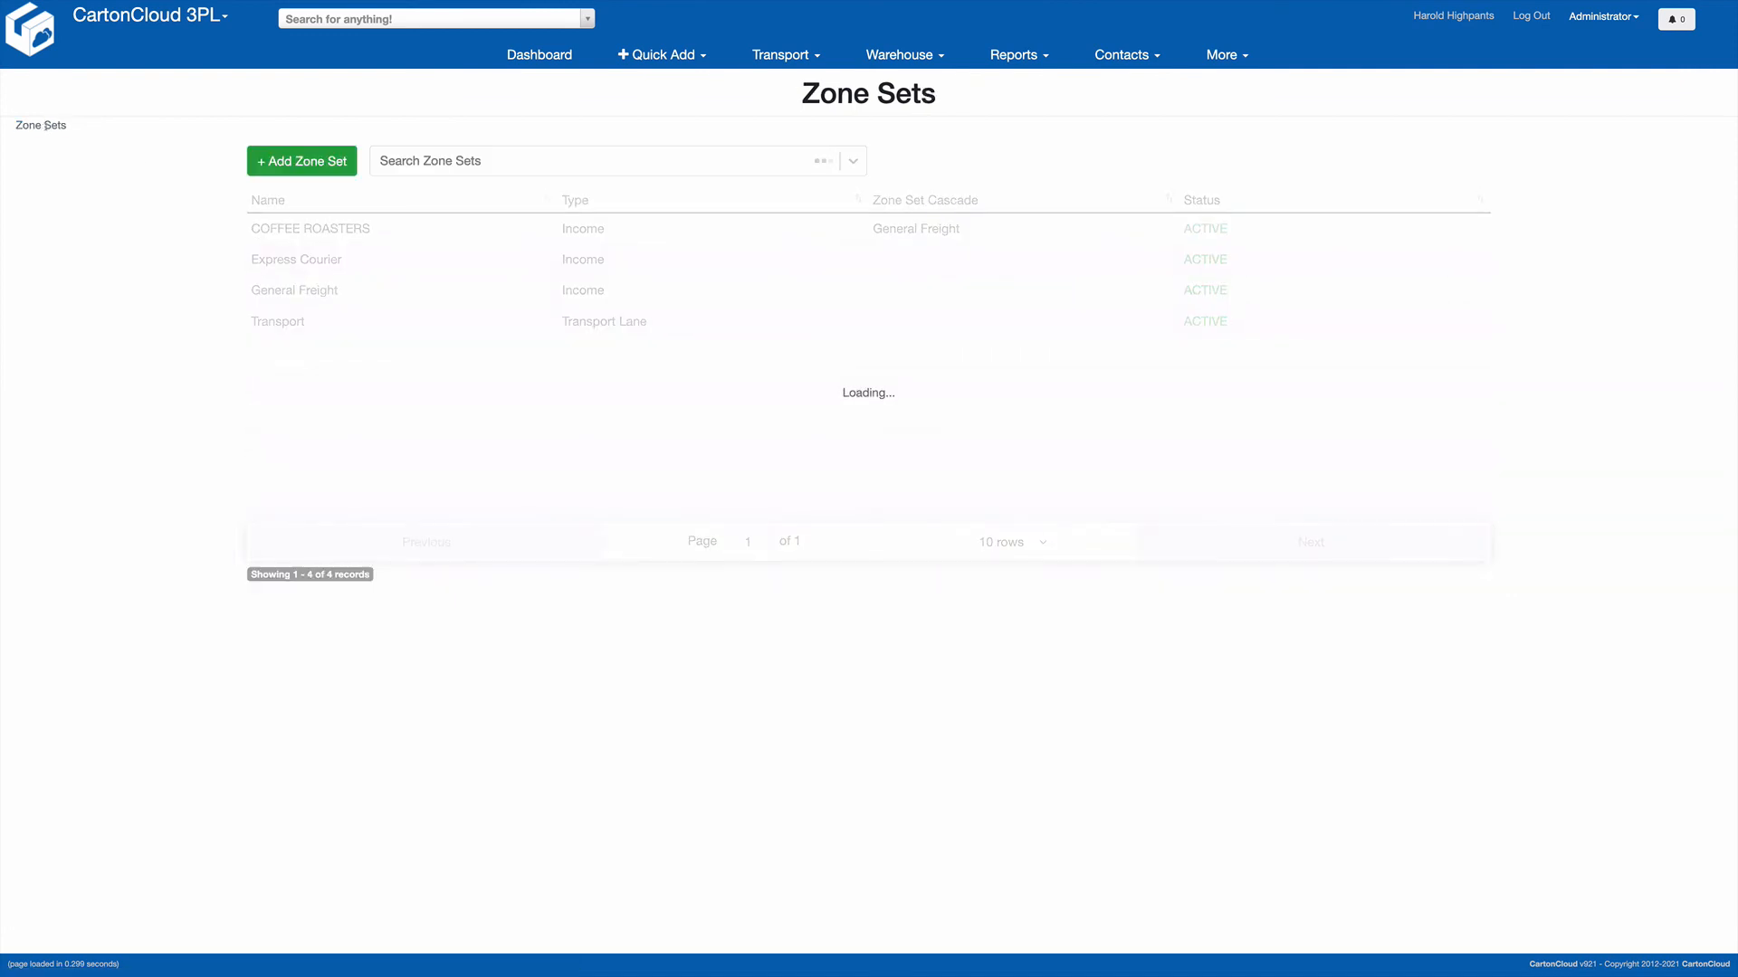
left_click(649, 230)
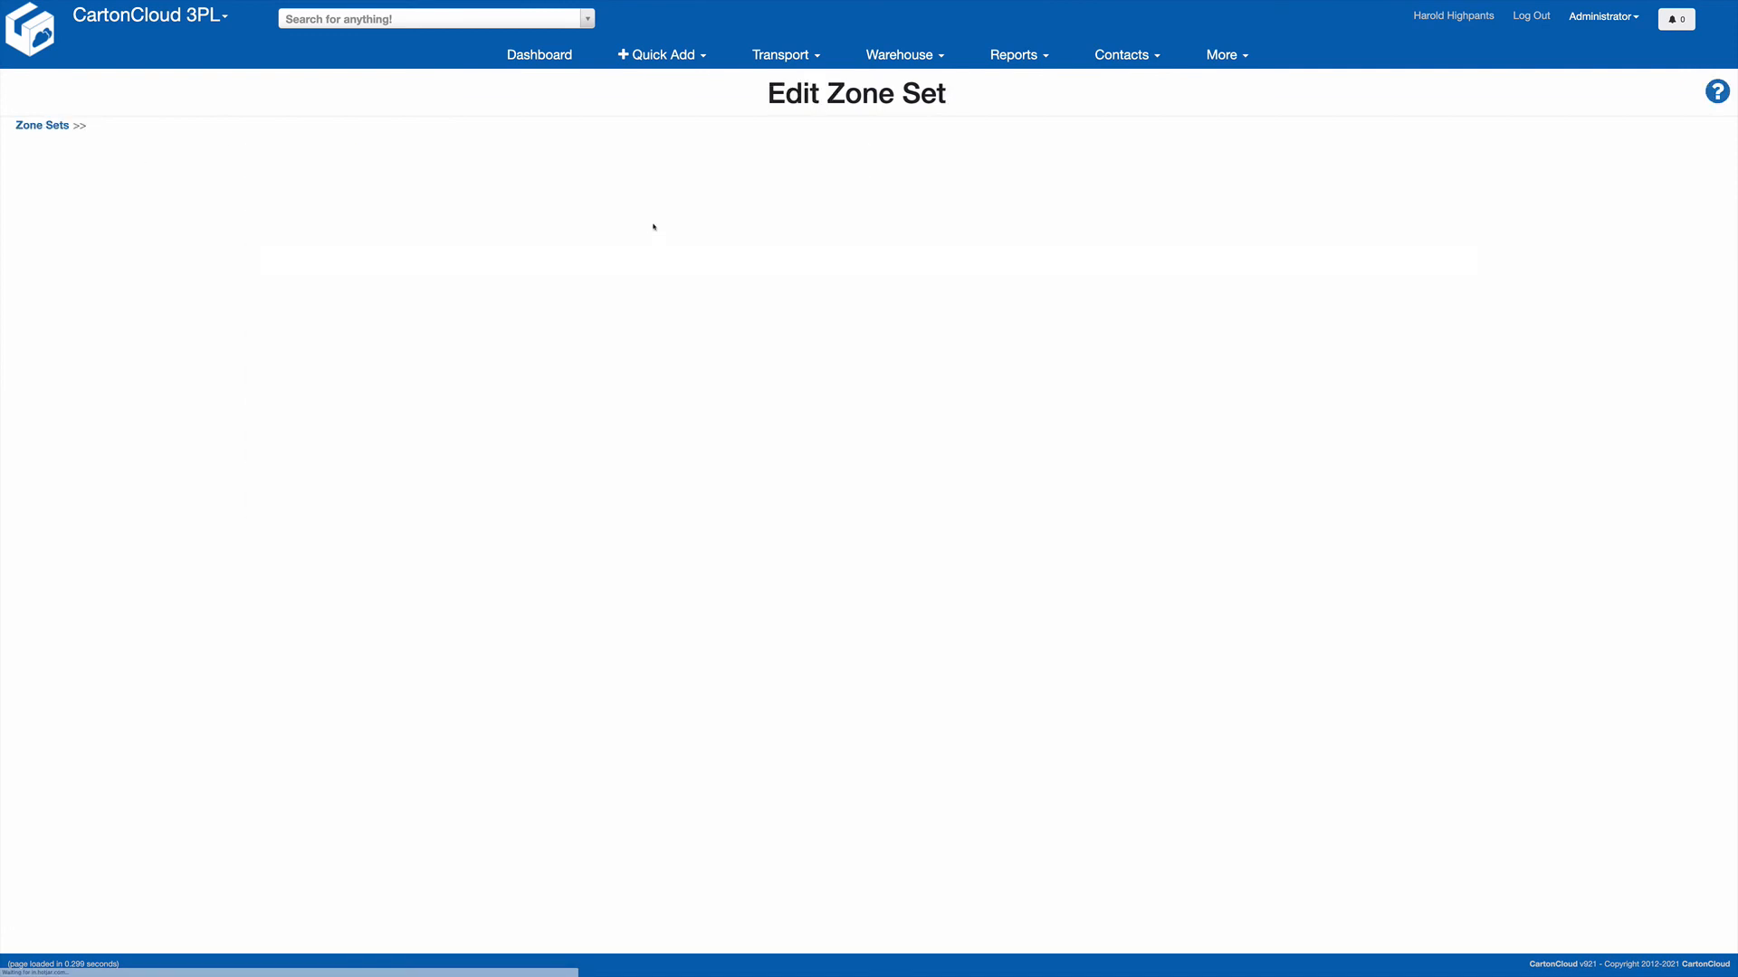